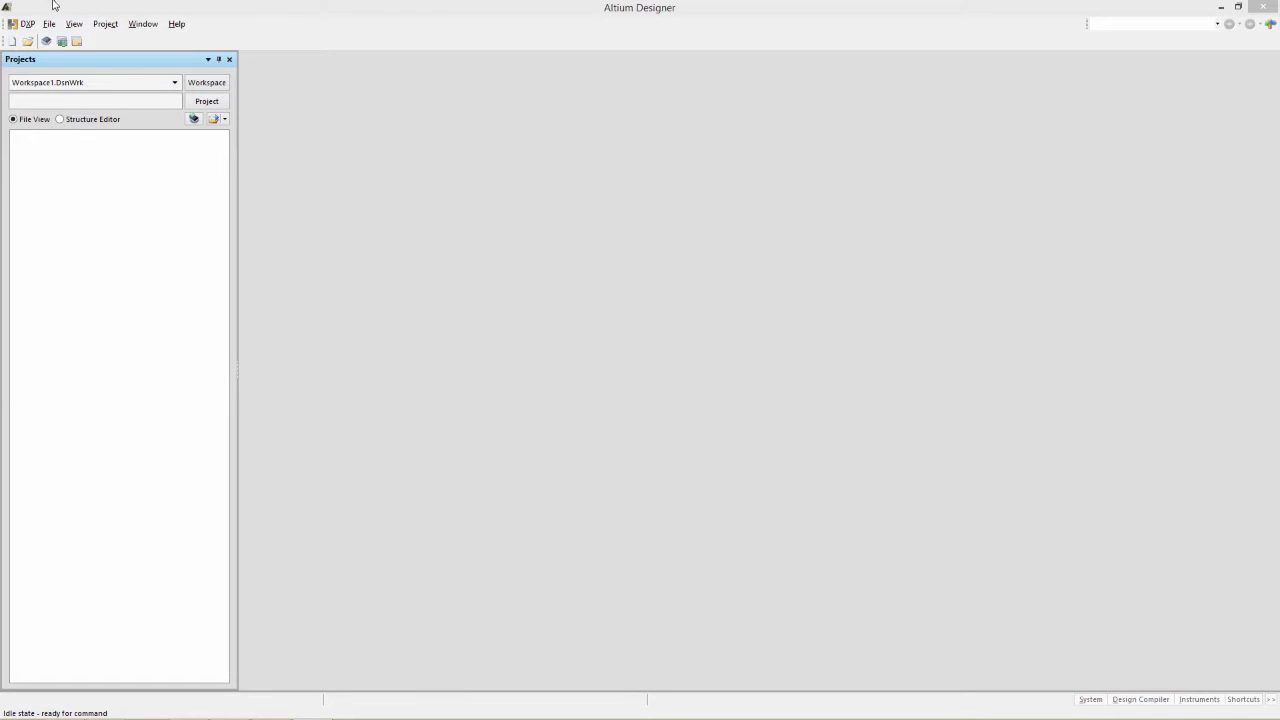
# Create a new PCB Project, PCB_Project.PrjPcb.
pyautogui.click(53, 29)
pyautogui.click(53, 29)
pyautogui.moveTo(69, 40)
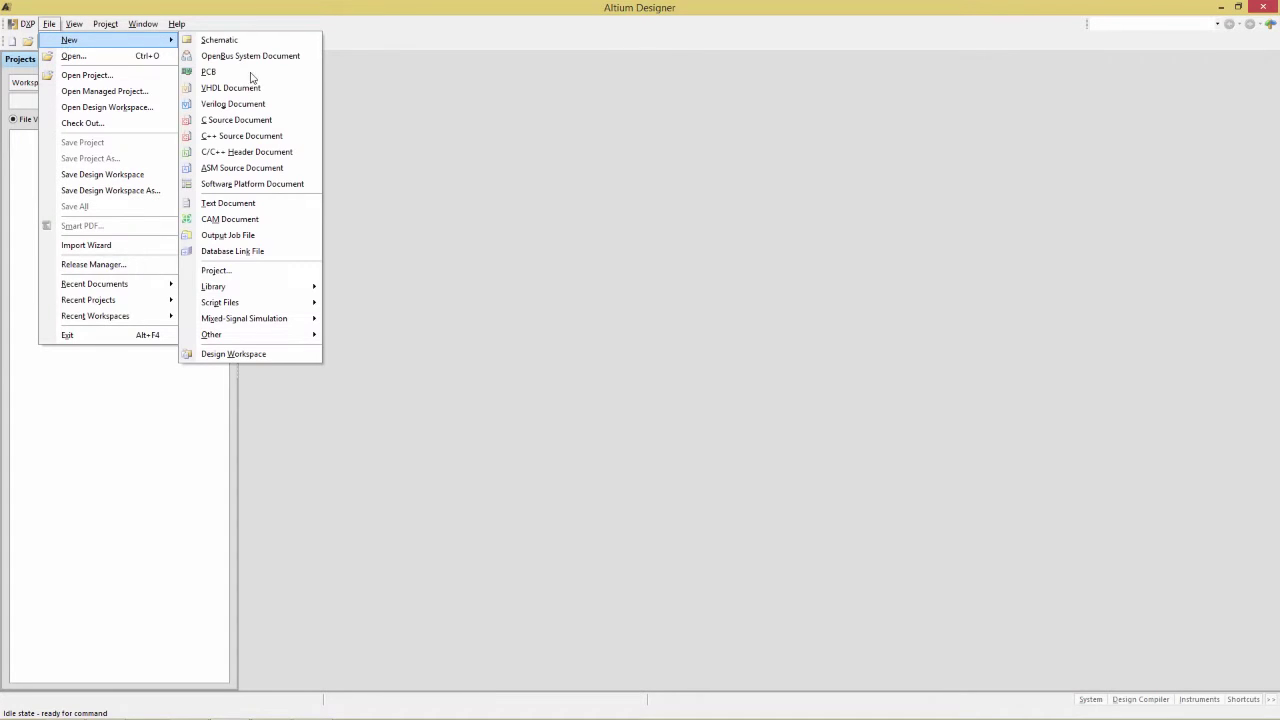
pyautogui.click(216, 271)
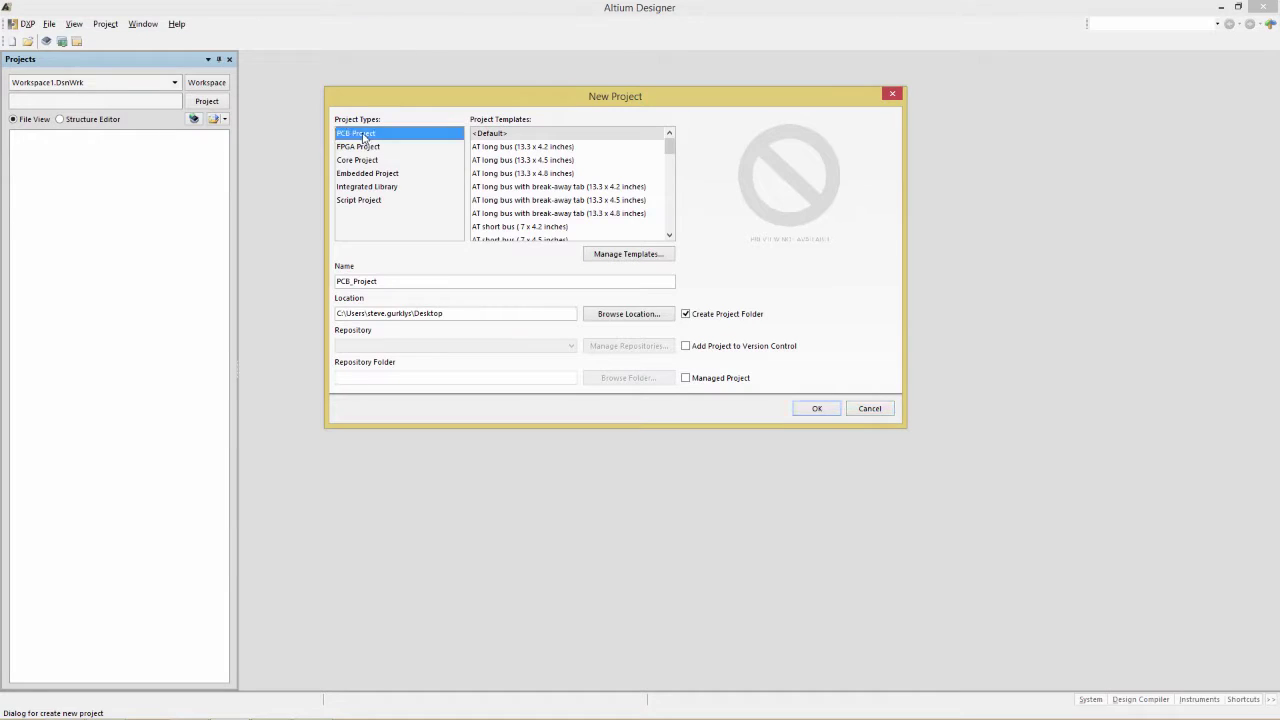
pyautogui.click(816, 410)
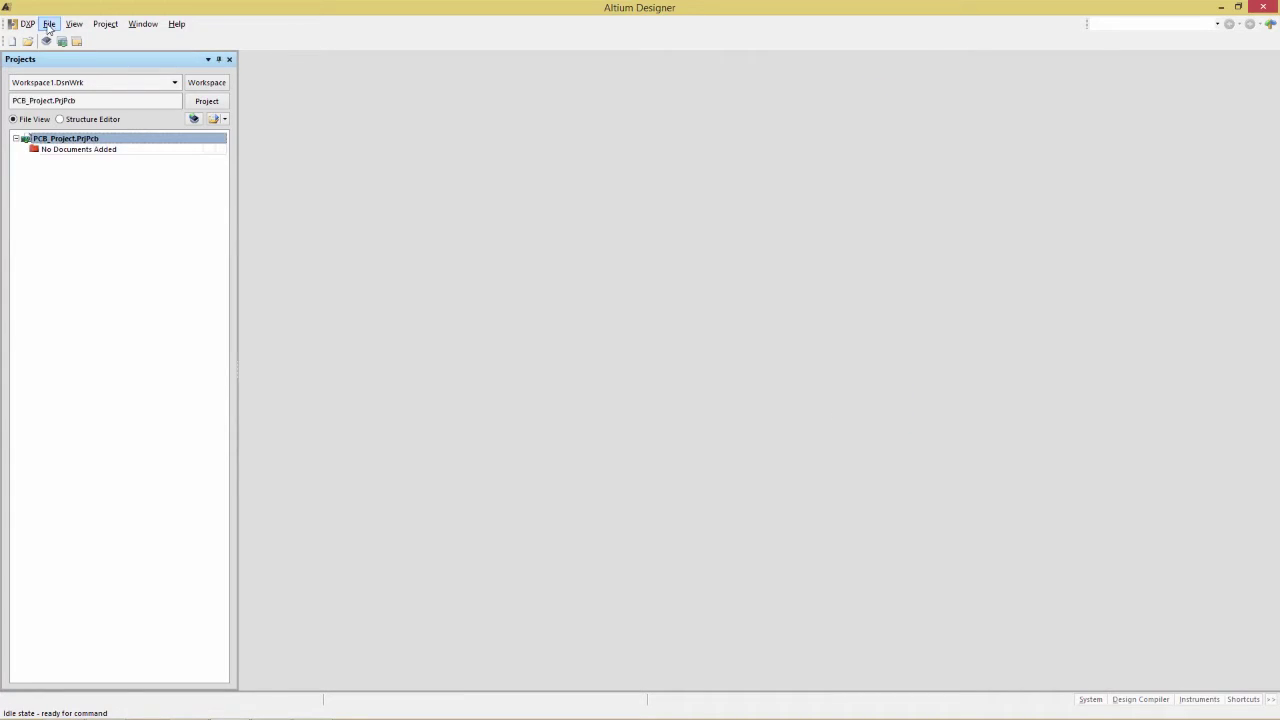
# Add a new schematic sheet, Sheet1.SchDoc, to the PCB project.
pyautogui.rightClick(101, 142)
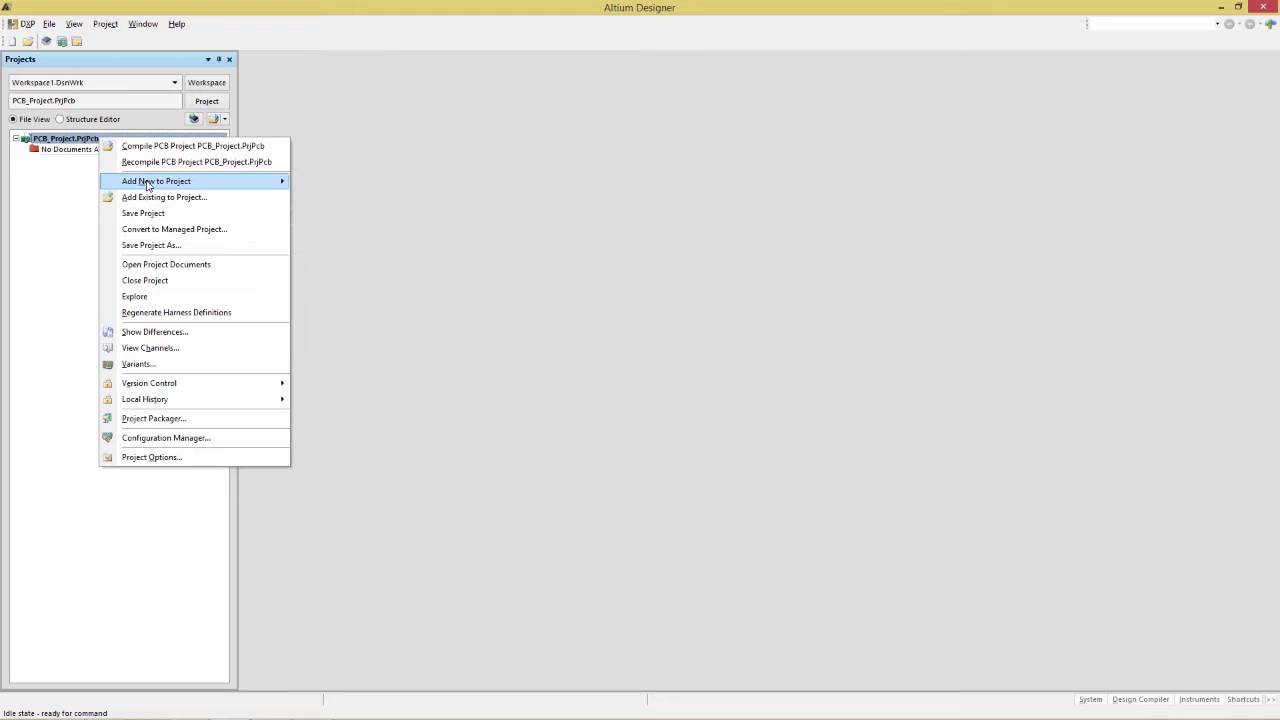
pyautogui.moveTo(155, 183)
pyautogui.click(316, 203)
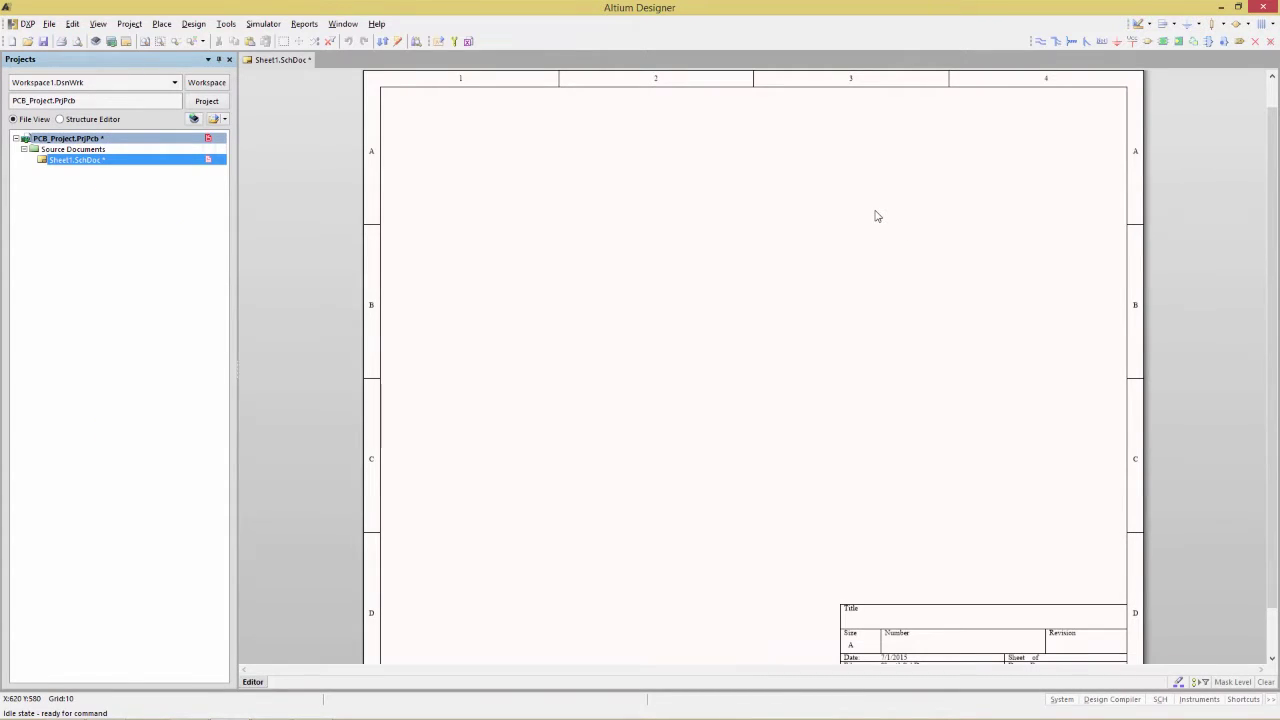
# Open the Libraries panel, load Simulation Sources.IntLib and select the VSRC component.
pyautogui.click(1060, 700)
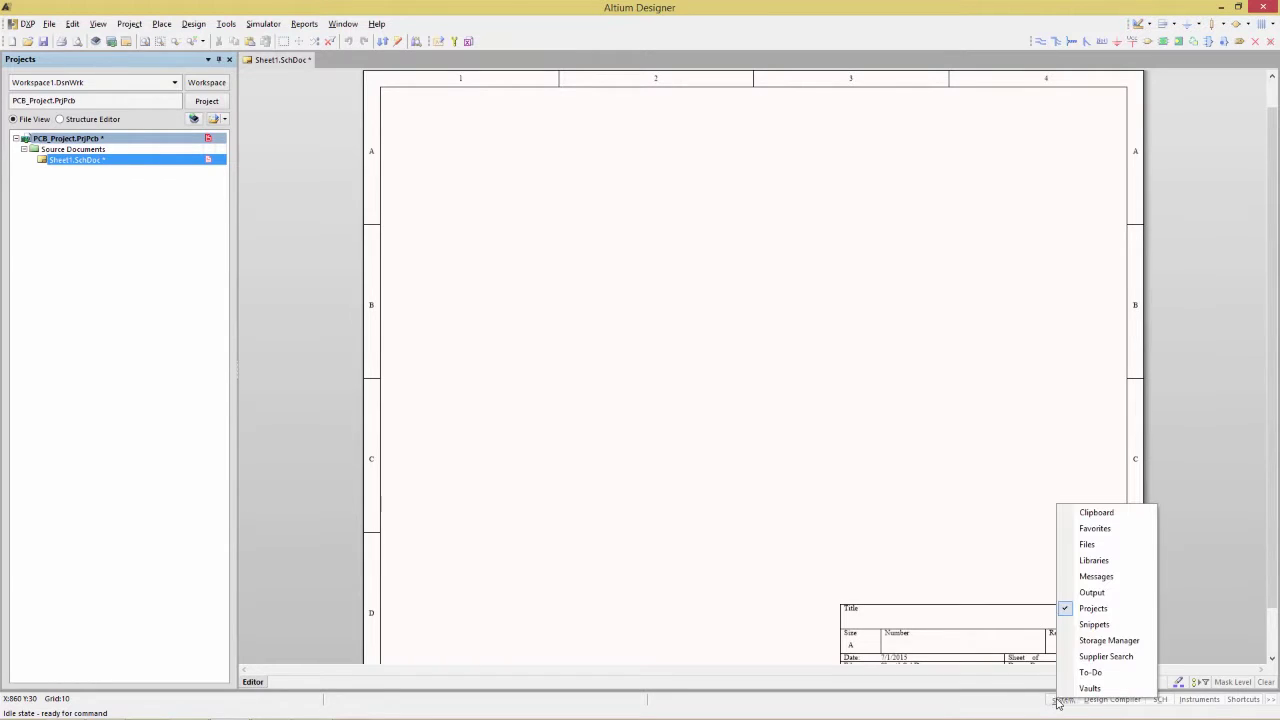
pyautogui.click(1070, 561)
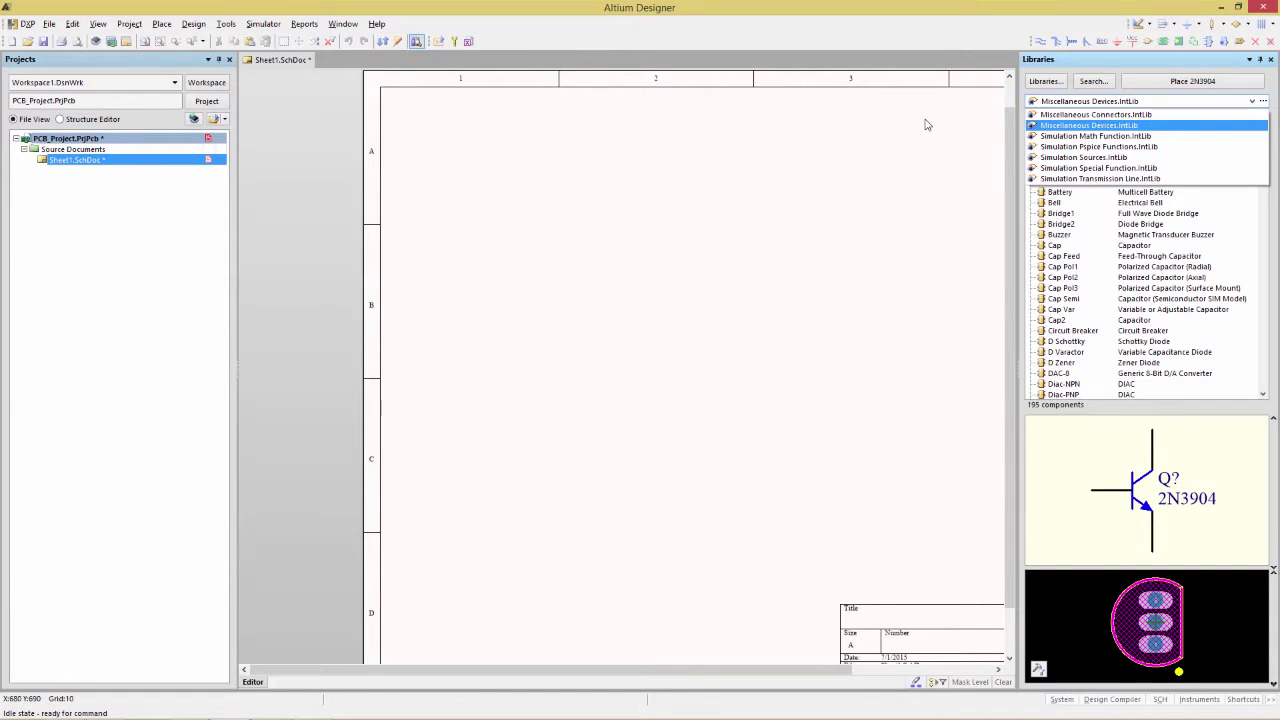
pyautogui.click(1085, 157)
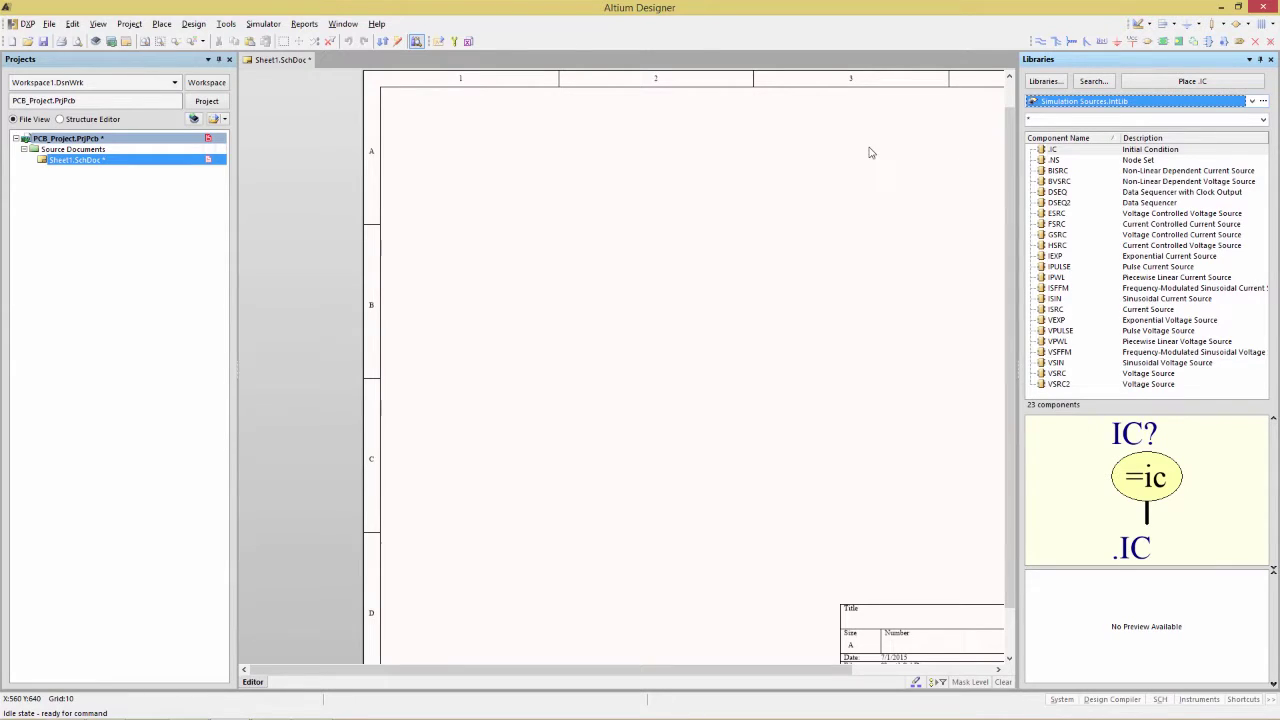
pyautogui.click(1150, 363)
pyautogui.click(1128, 374)
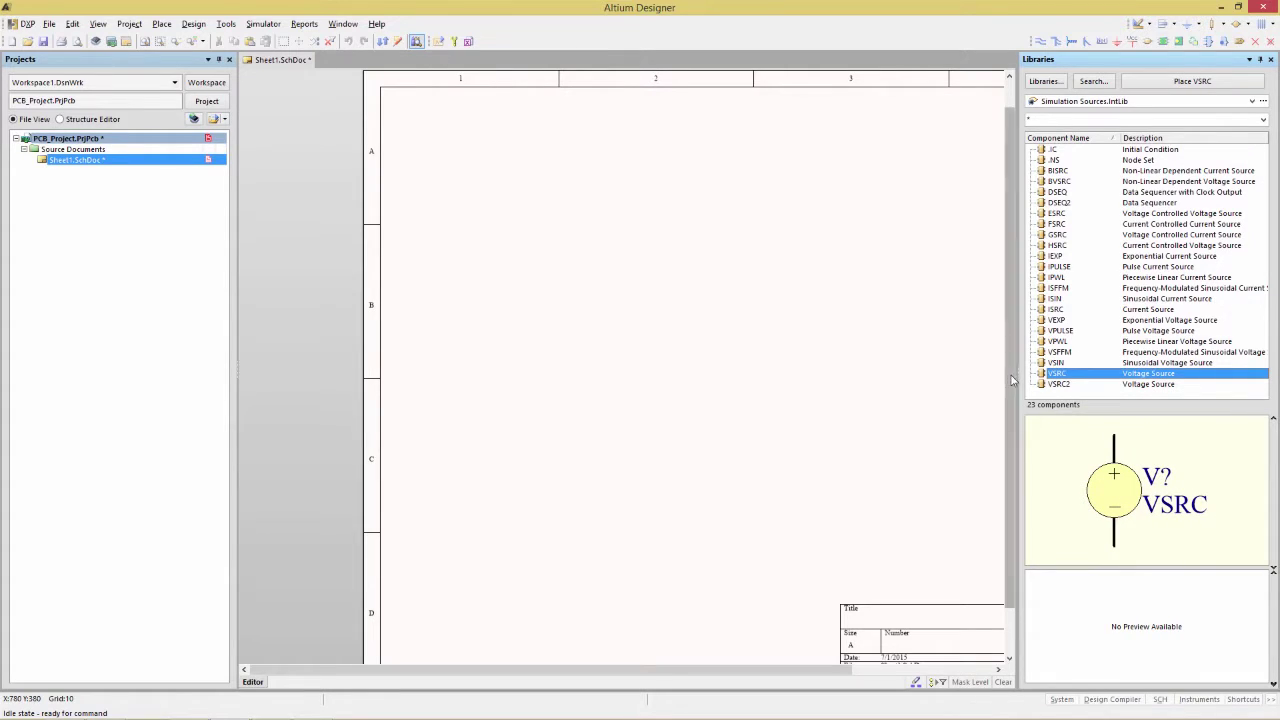
# Place the VSRC on the sheet, zoom in on it, and open its properties.
pyautogui.moveTo(1040, 380); pyautogui.dragTo(815, 316)
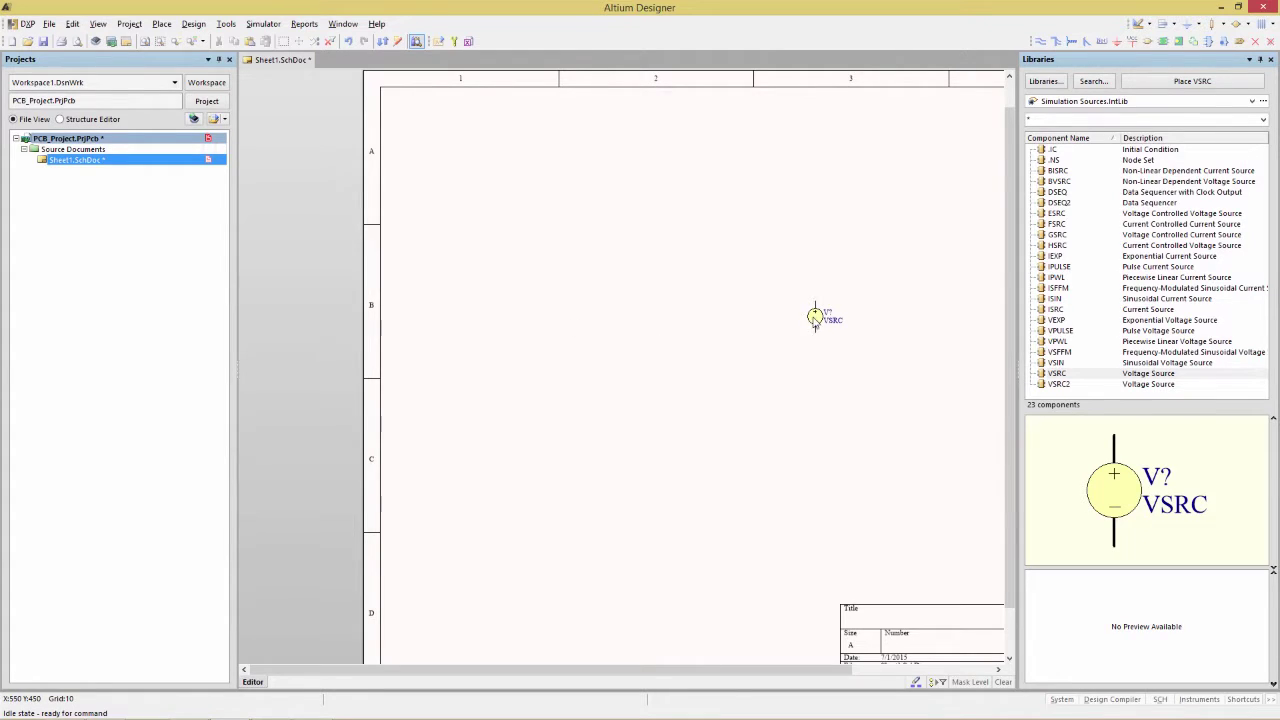
pyautogui.keyDown('ctrl'); pyautogui.scroll(2, 812, 270); pyautogui.keyUp('ctrl')
pyautogui.keyDown('ctrl'); pyautogui.scroll(2, 743, 277); pyautogui.keyUp('ctrl')
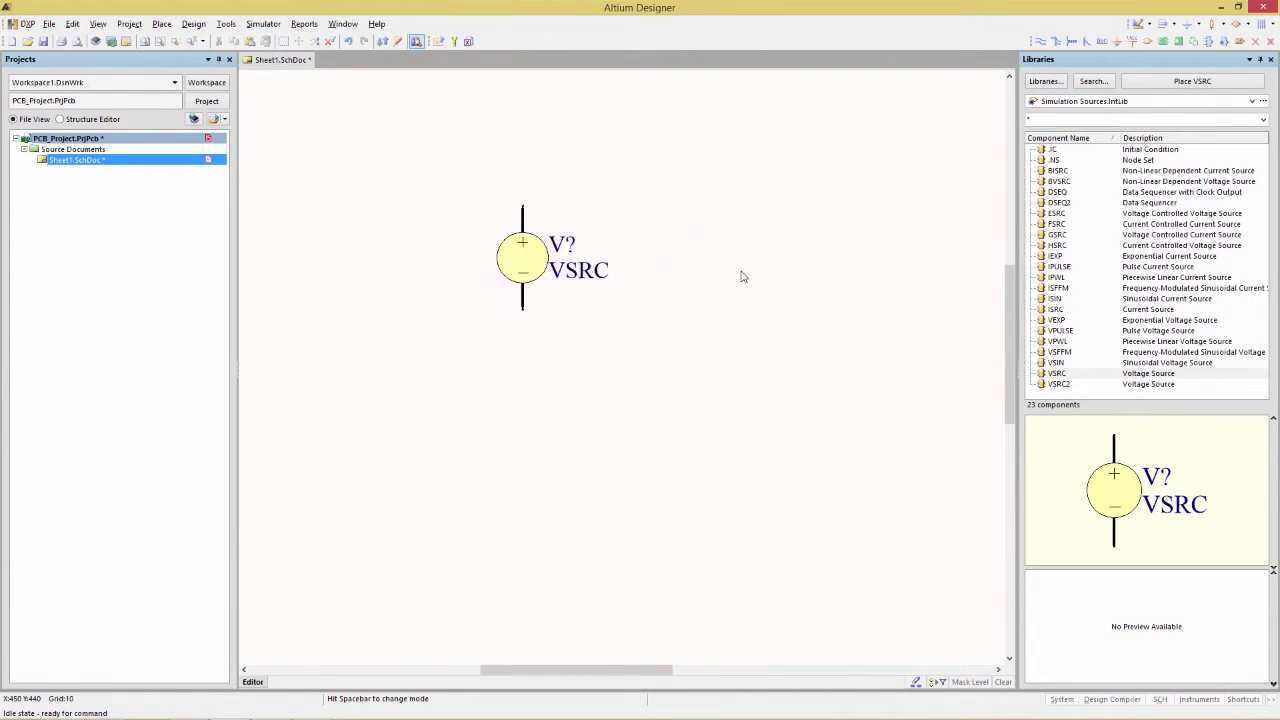
pyautogui.moveTo(661, 263); pyautogui.dragTo(700, 254, button='right')
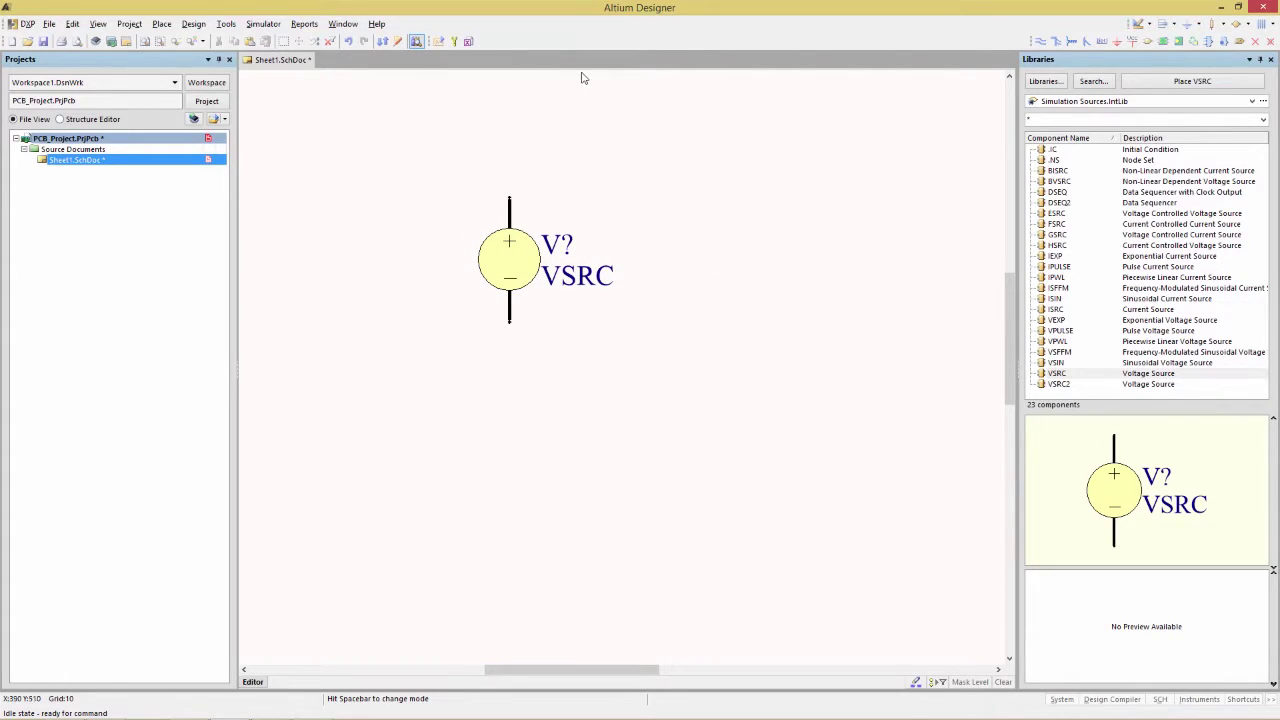
pyautogui.doubleClick(518, 263)
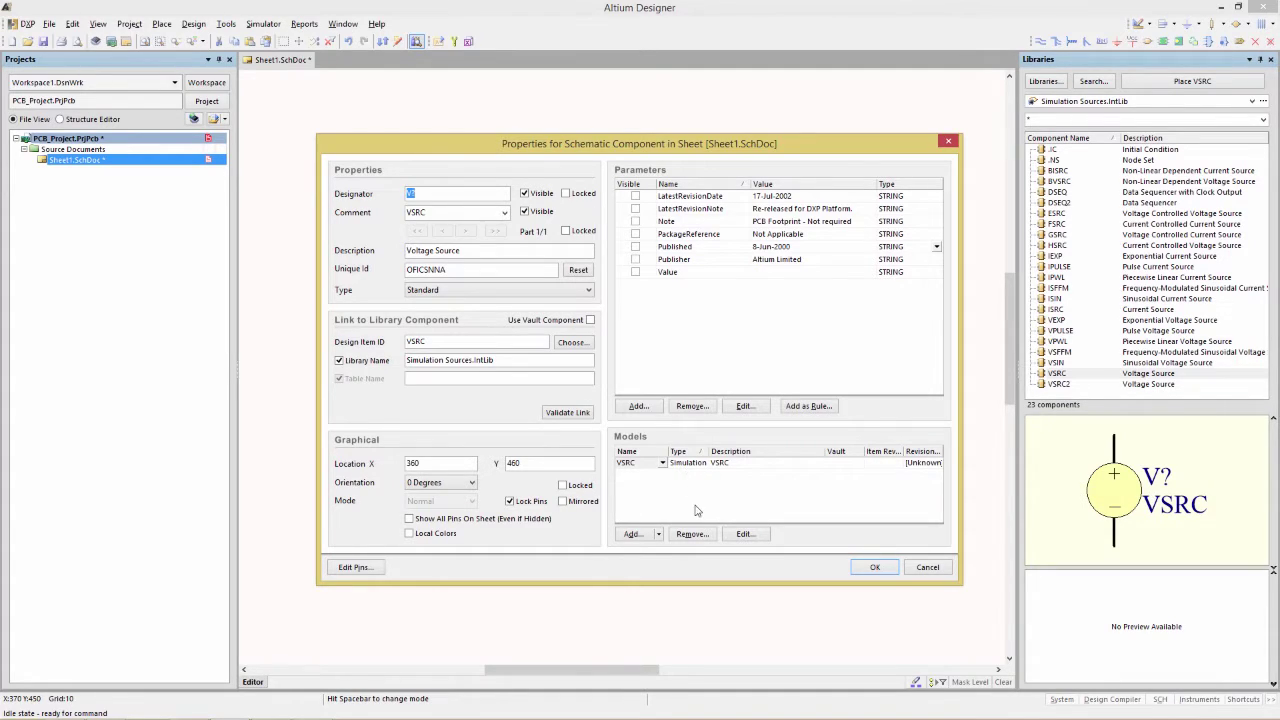
# Edit the VSRC's simulation model, keeping Voltage Source kind and DC Source sub-kind.
pyautogui.click(744, 534)
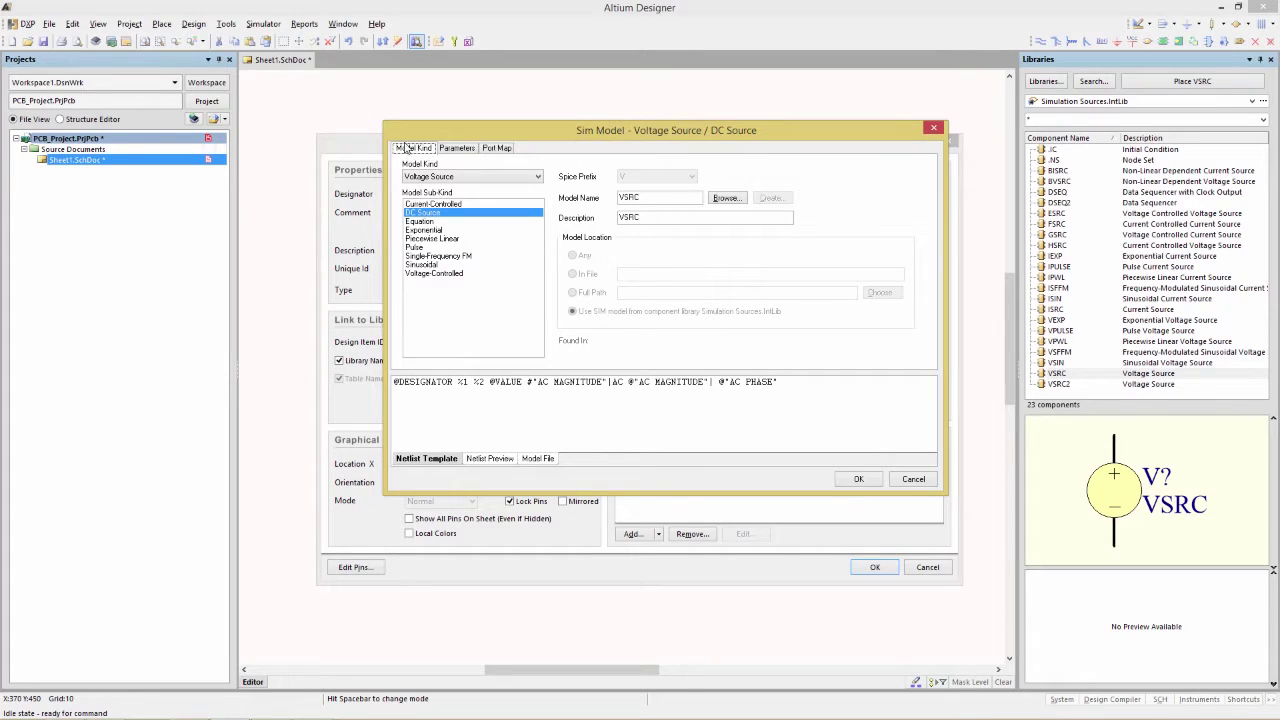
pyautogui.click(464, 180)
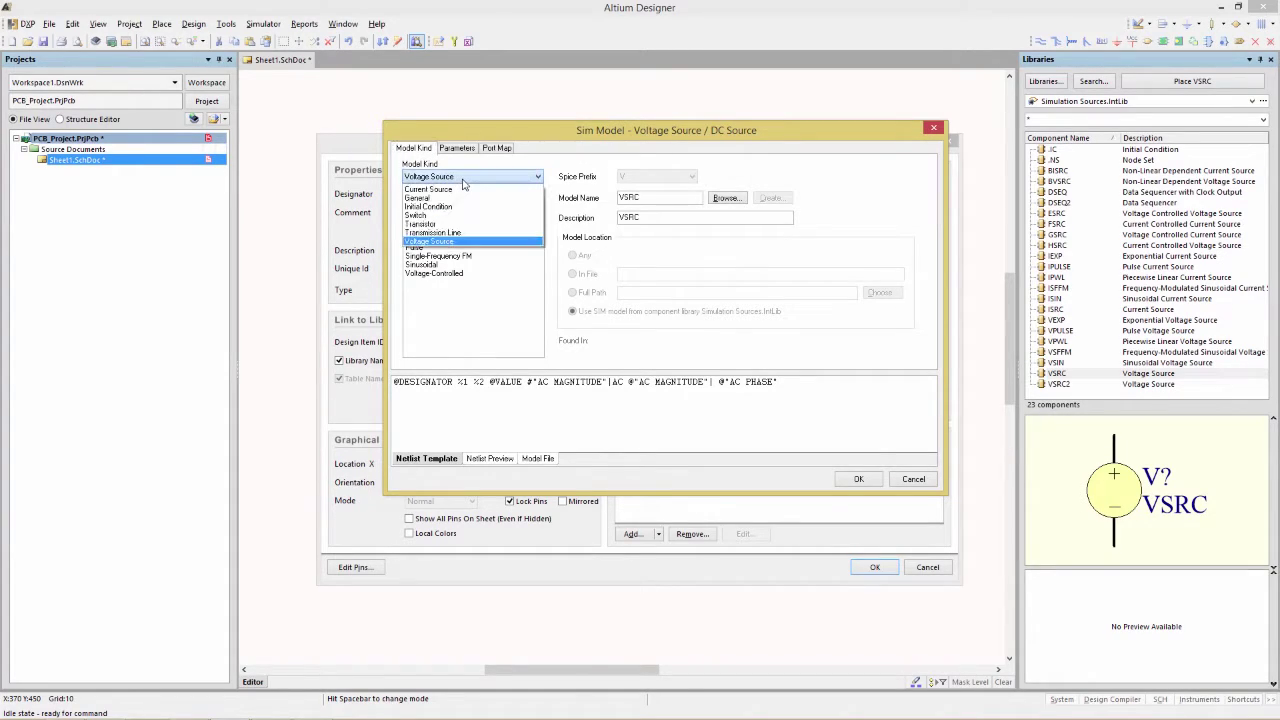
pyautogui.click(463, 178)
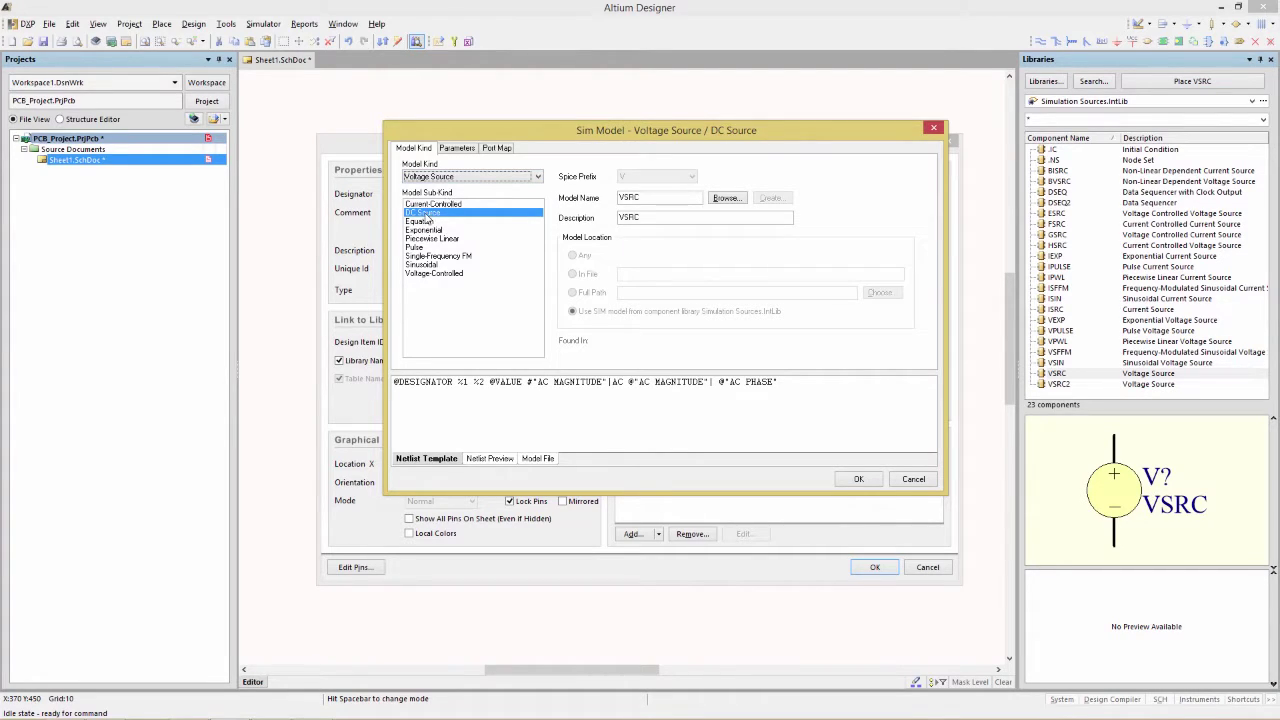
pyautogui.click(428, 214)
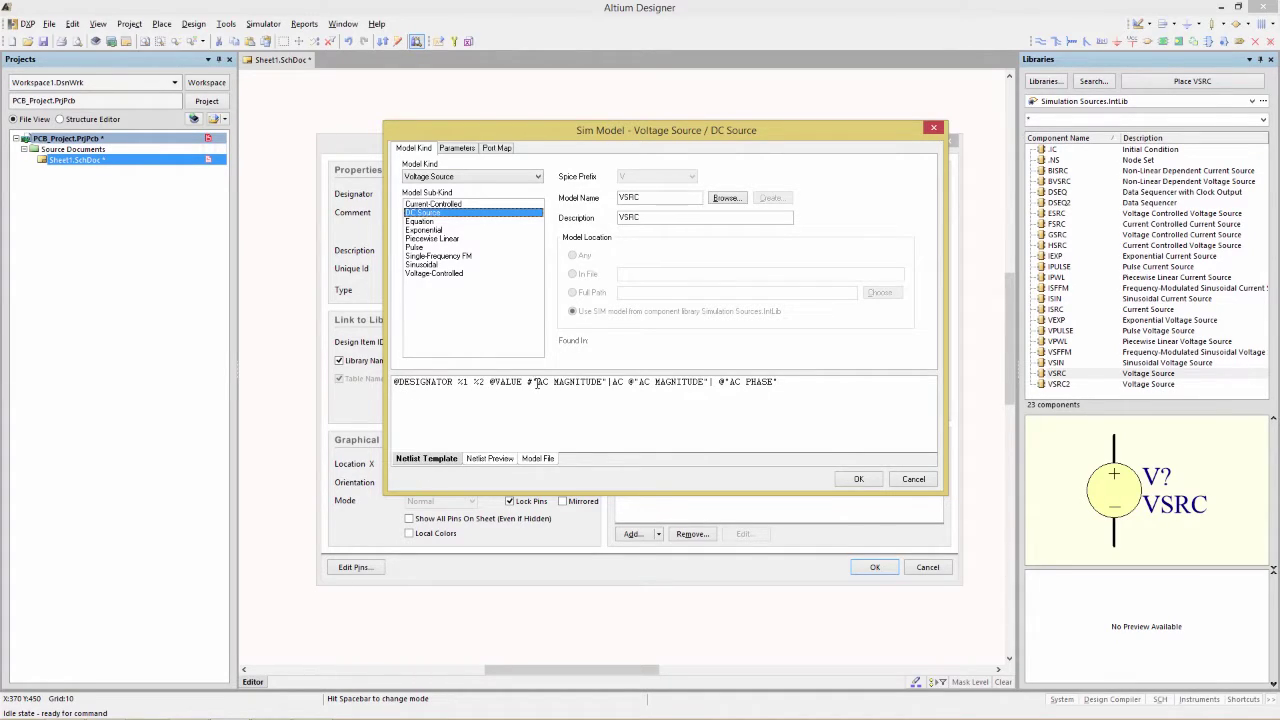
# Compare the Netlist Template with the Netlist Preview, then show the model's parameters.
pyautogui.click(487, 461)
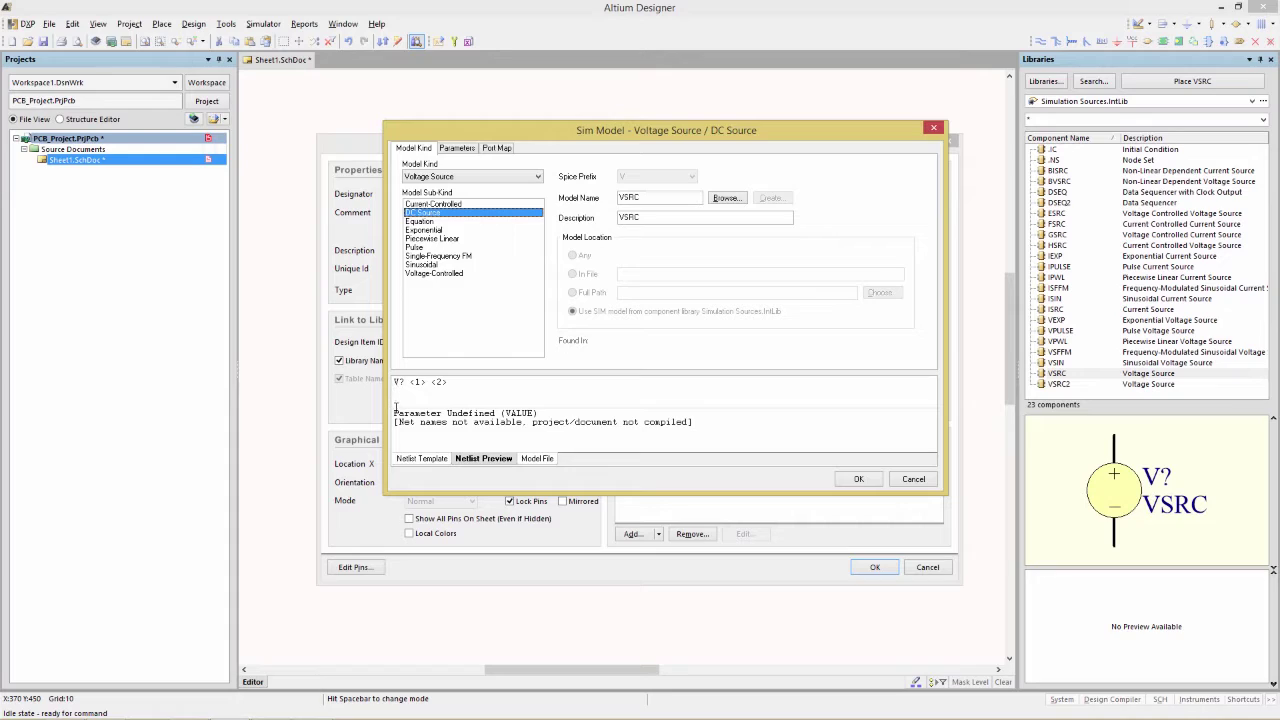
pyautogui.click(414, 463)
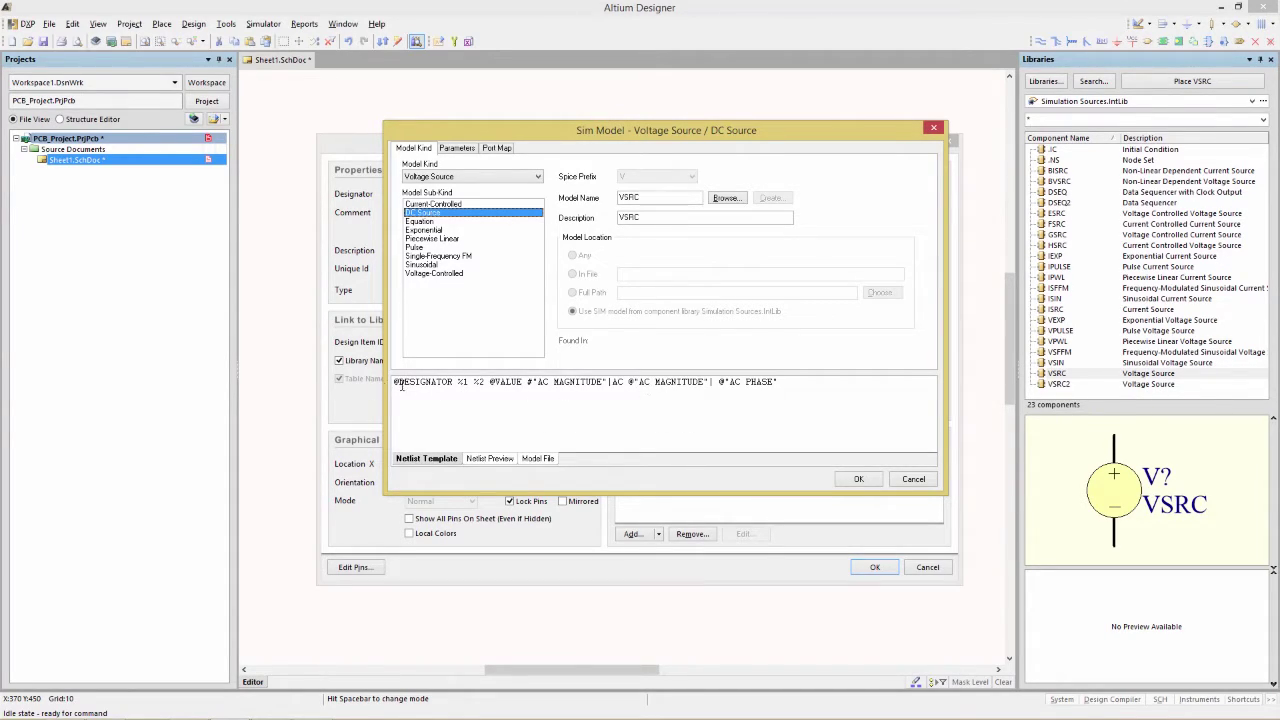
pyautogui.click(497, 463)
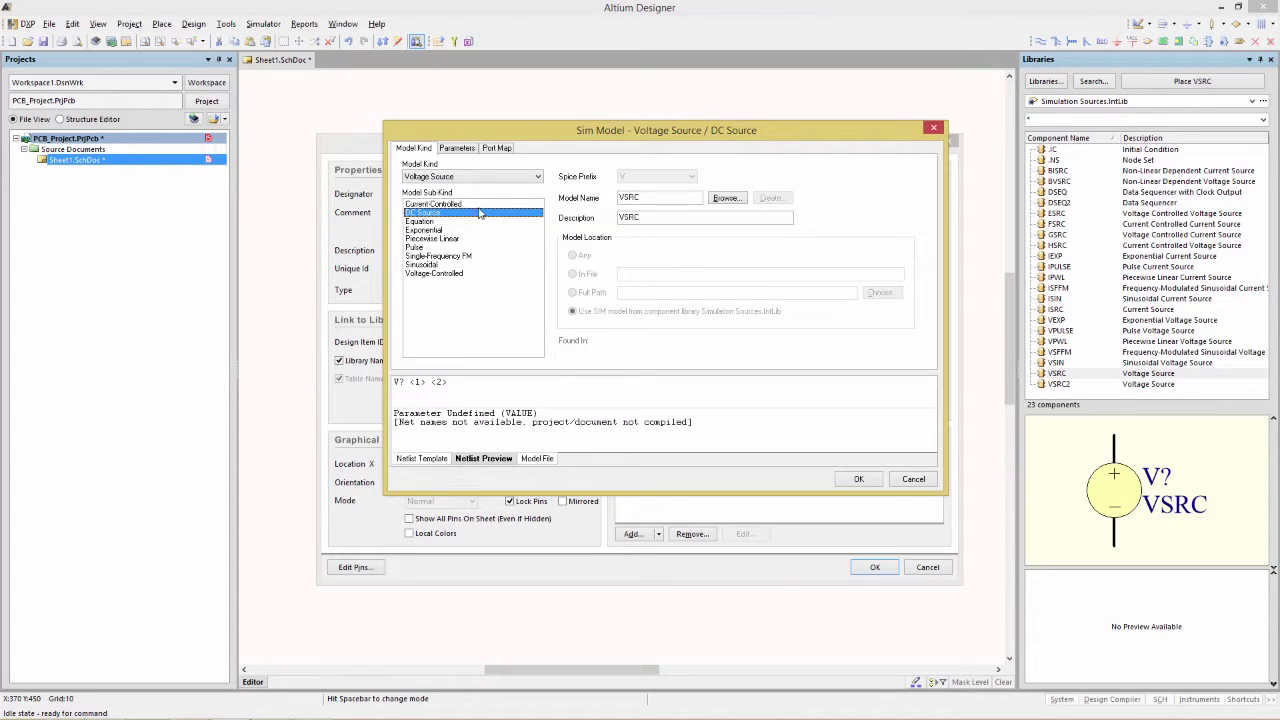
pyautogui.click(457, 152)
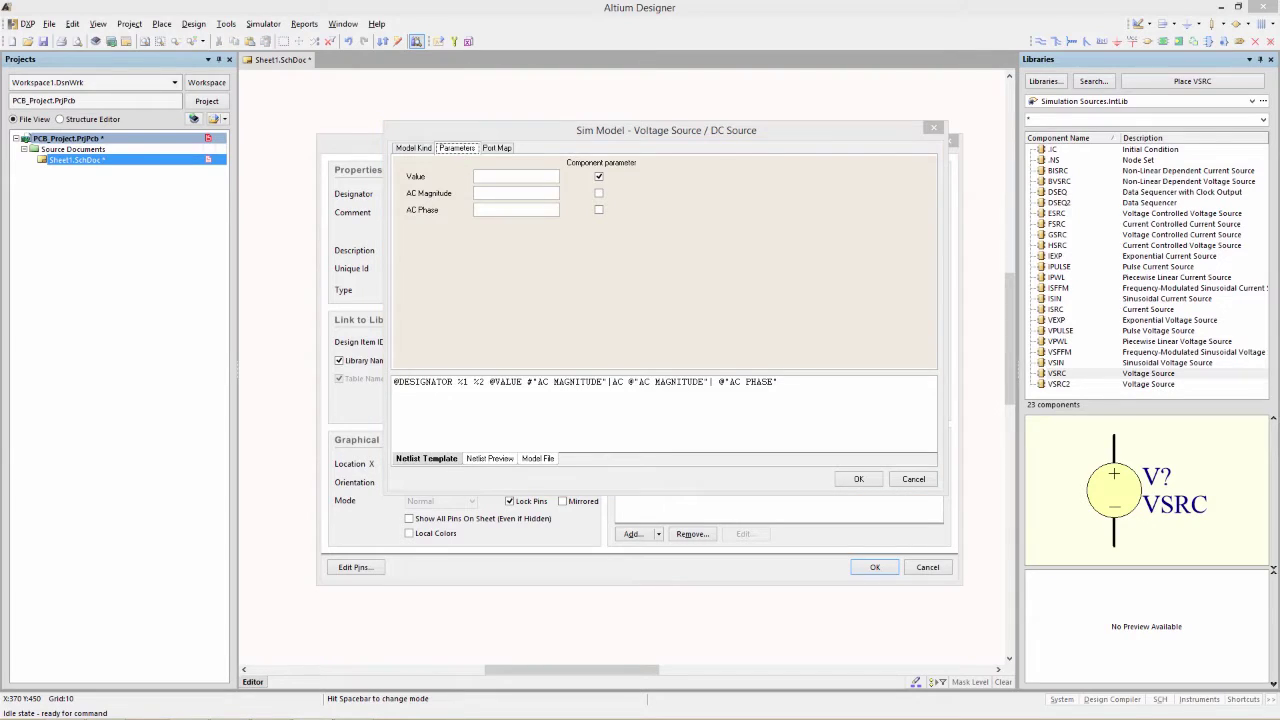
# Set the Value parameter to 10 and compare the resulting netlist preview with the template.
pyautogui.click(516, 176)
pyautogui.write('10')
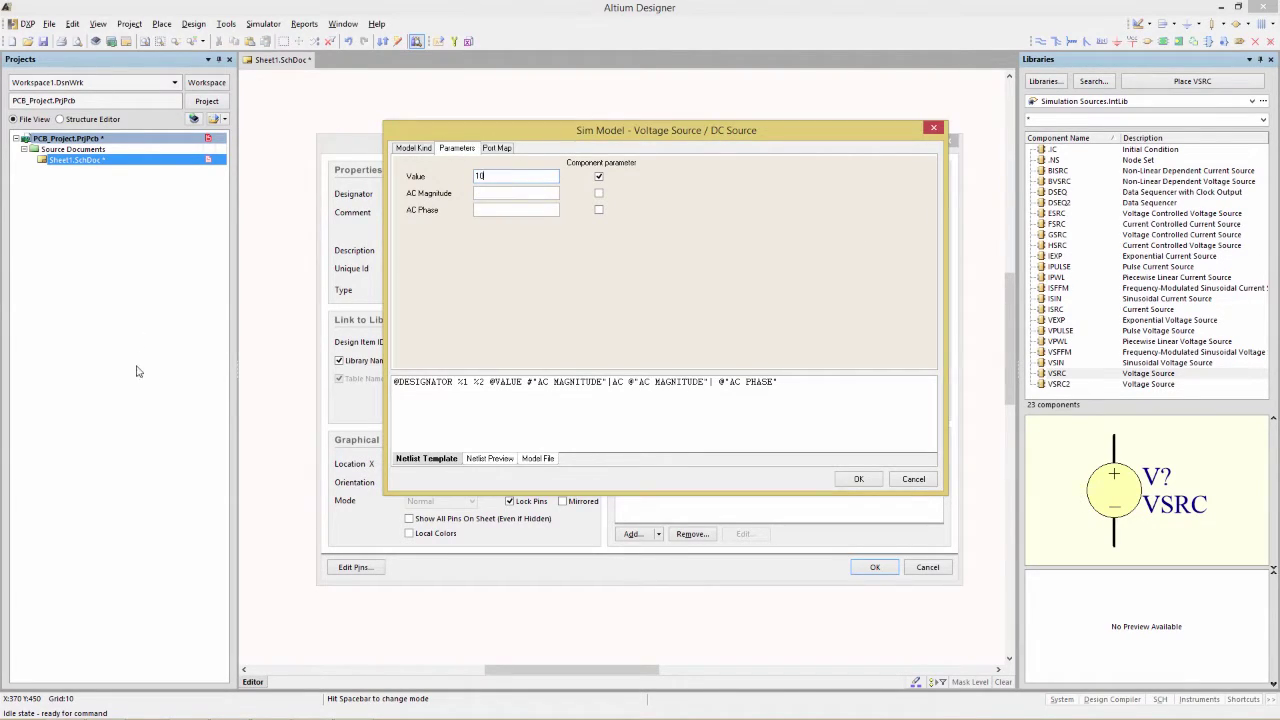
pyautogui.click(484, 460)
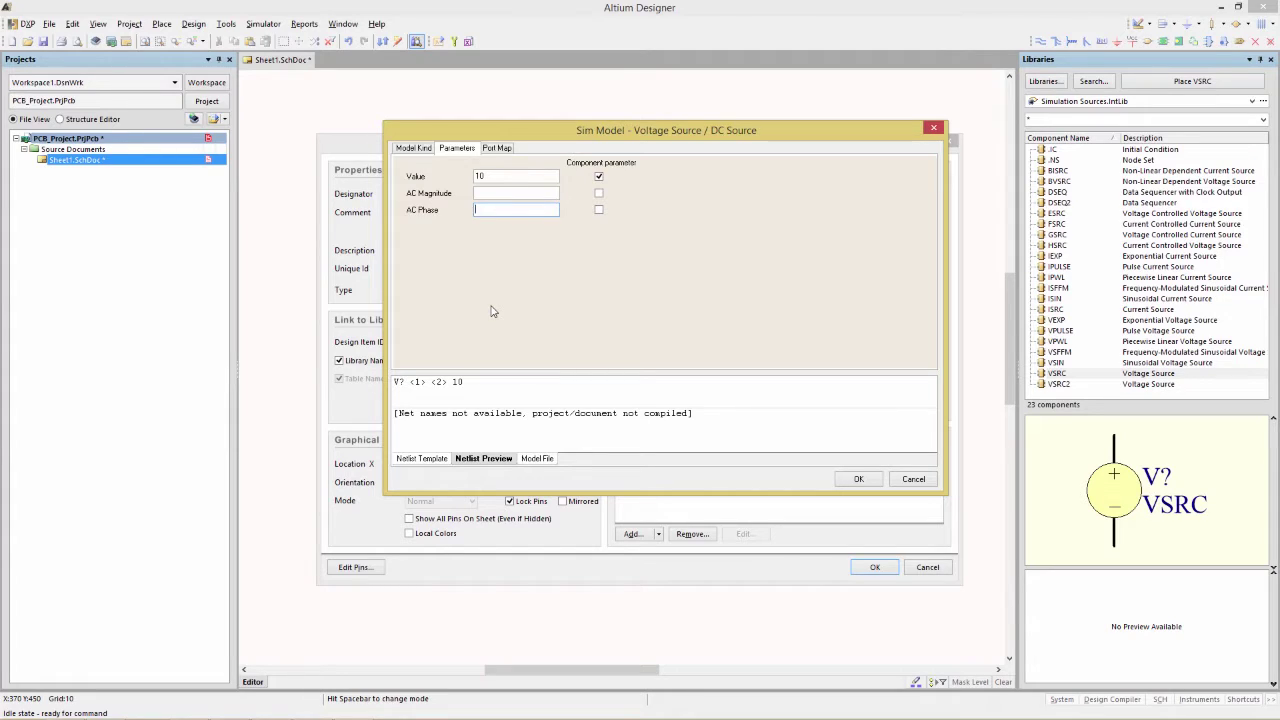
pyautogui.click(413, 461)
pyautogui.click(477, 460)
pyautogui.click(424, 460)
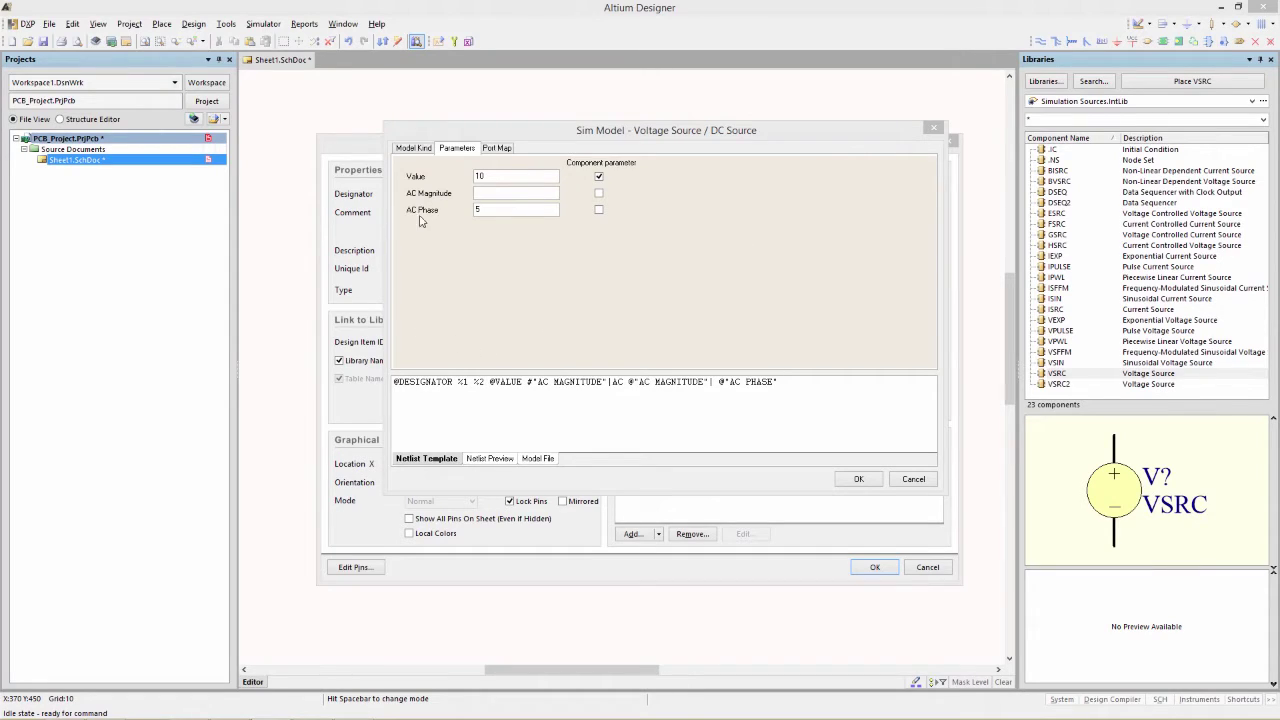
# Enter AC Magnitude 3, verify the preview reads 10 AC 3 5, and accept the model.
pyautogui.click(497, 193)
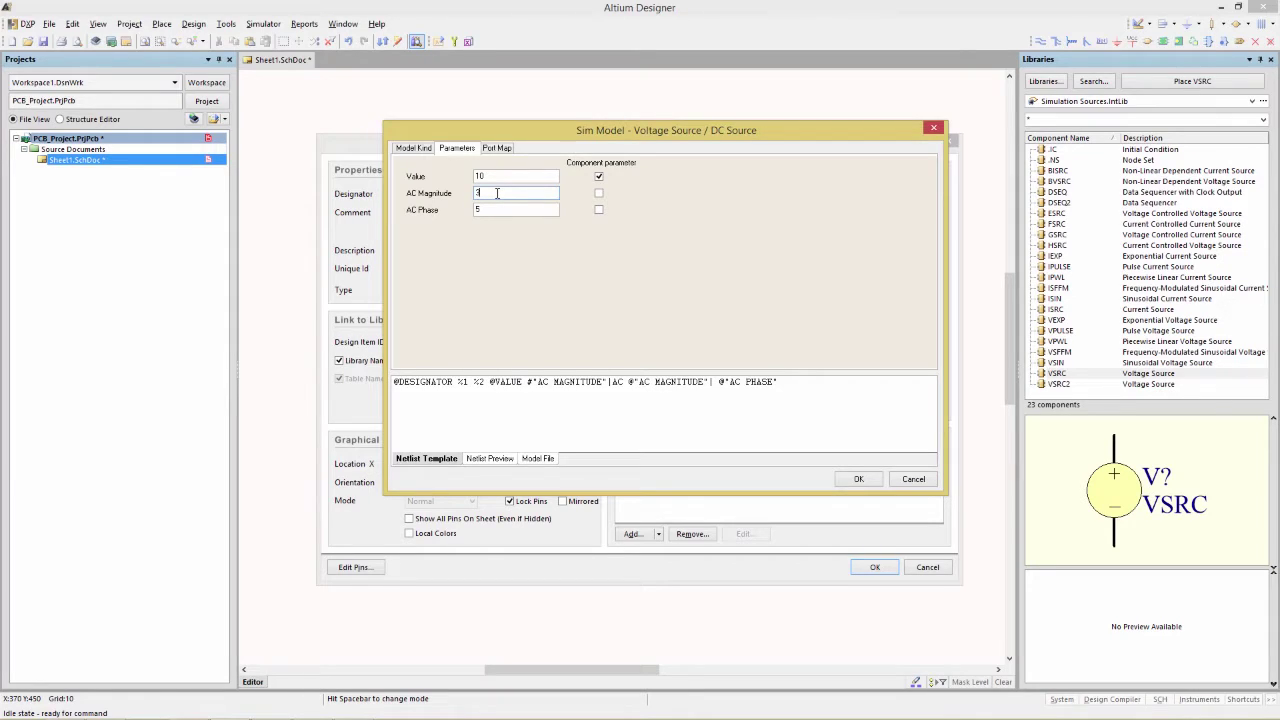
pyautogui.click(486, 460)
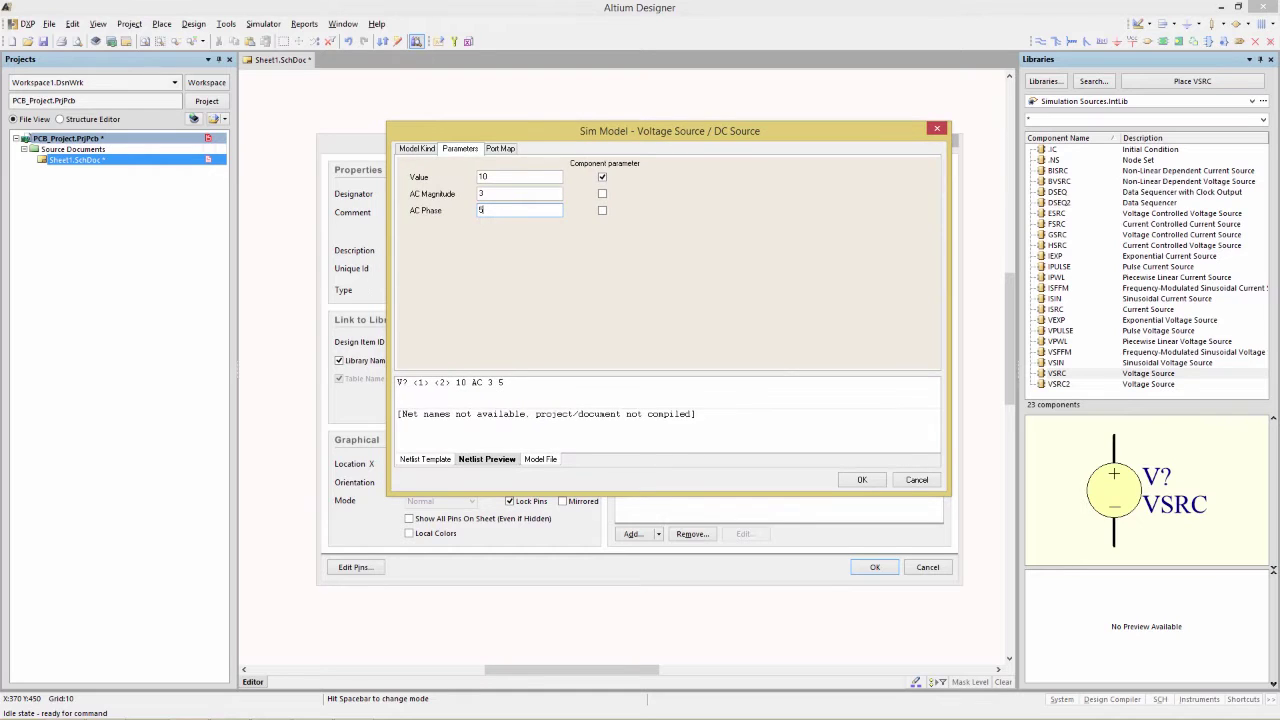
pyautogui.click(858, 479)
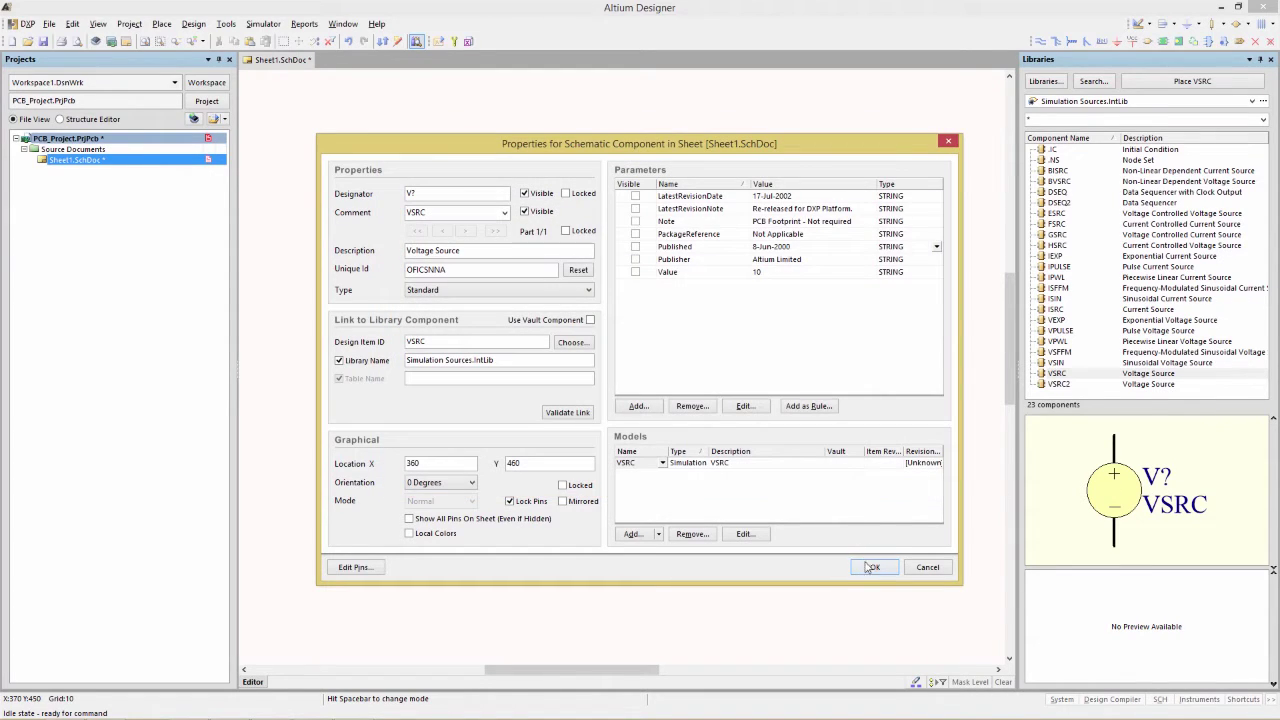
# Close the component properties, reopen the VSRC, and edit its simulation model.
pyautogui.click(874, 567)
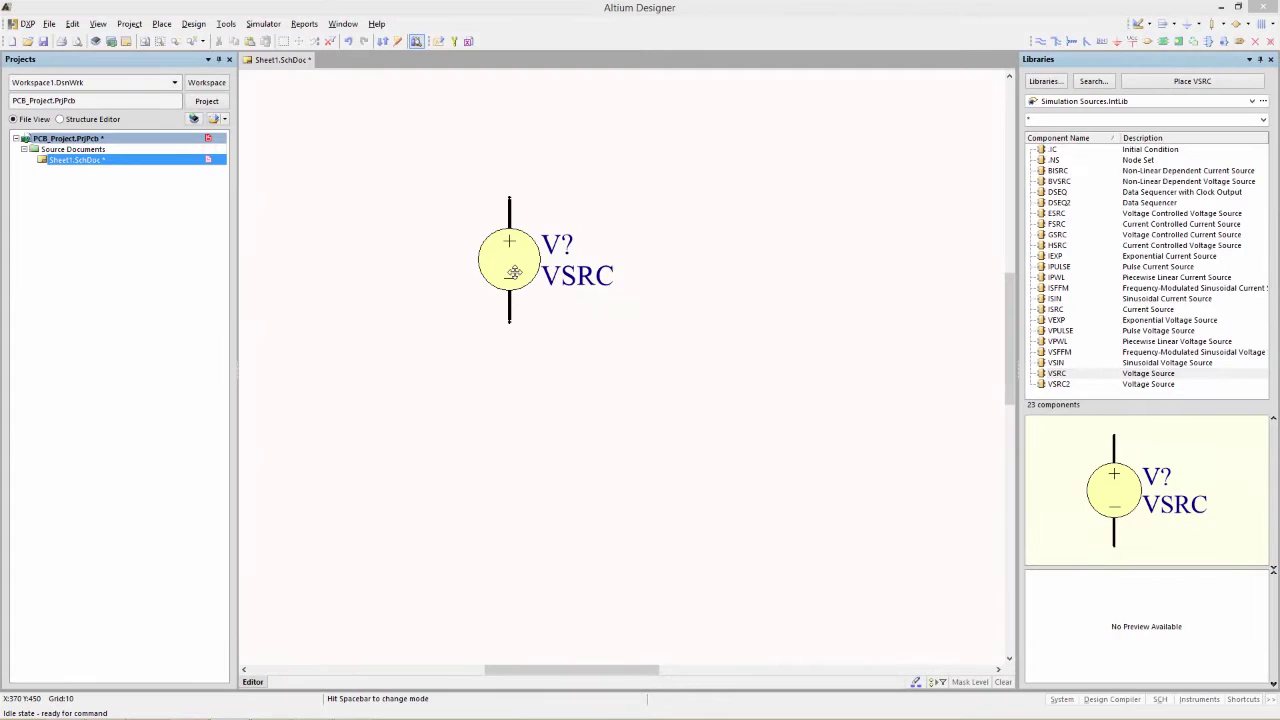
pyautogui.doubleClick(516, 279)
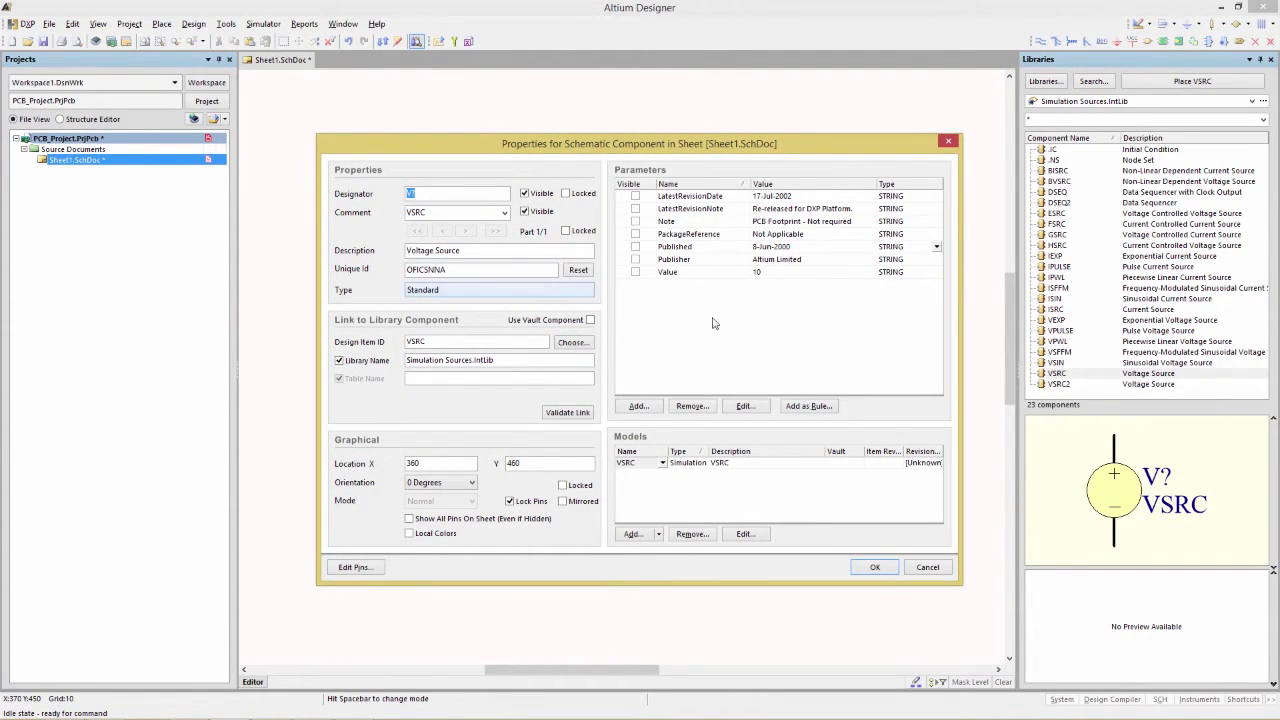
pyautogui.rightClick(688, 464)
pyautogui.click(718, 501)
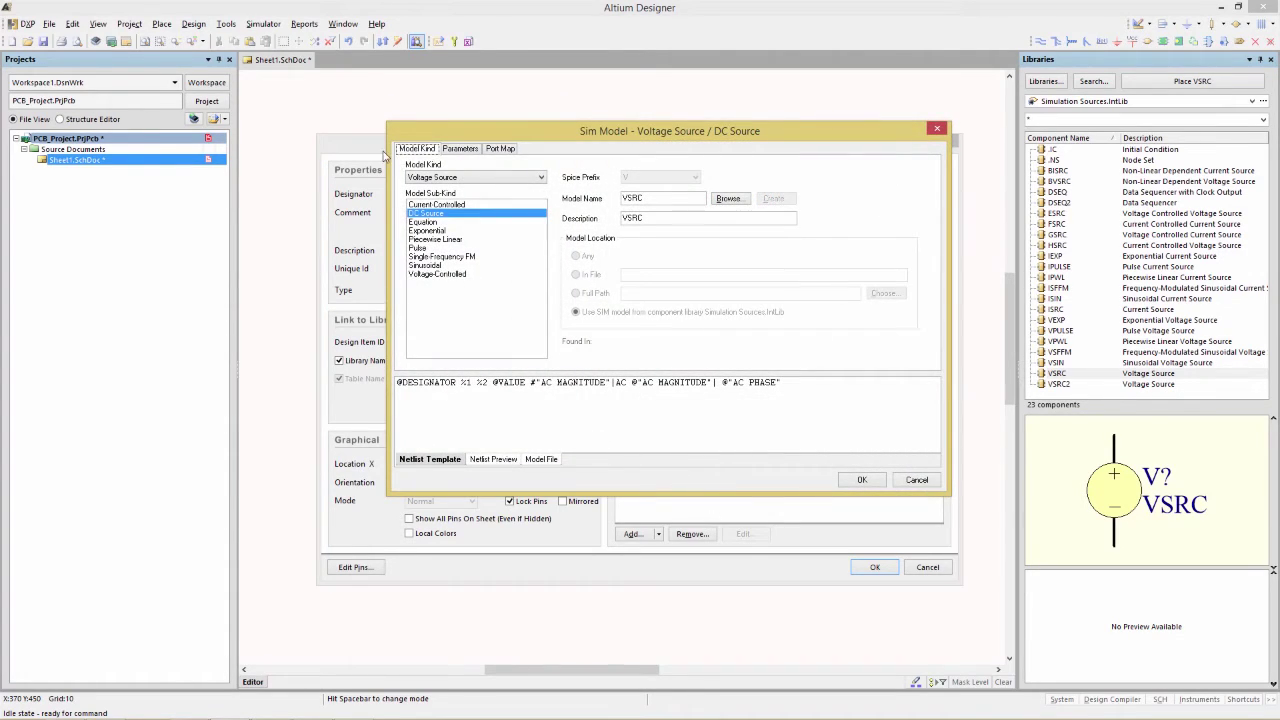
# Change the model to General / Generic Editor and review its parameters and netlist template.
pyautogui.click(465, 178)
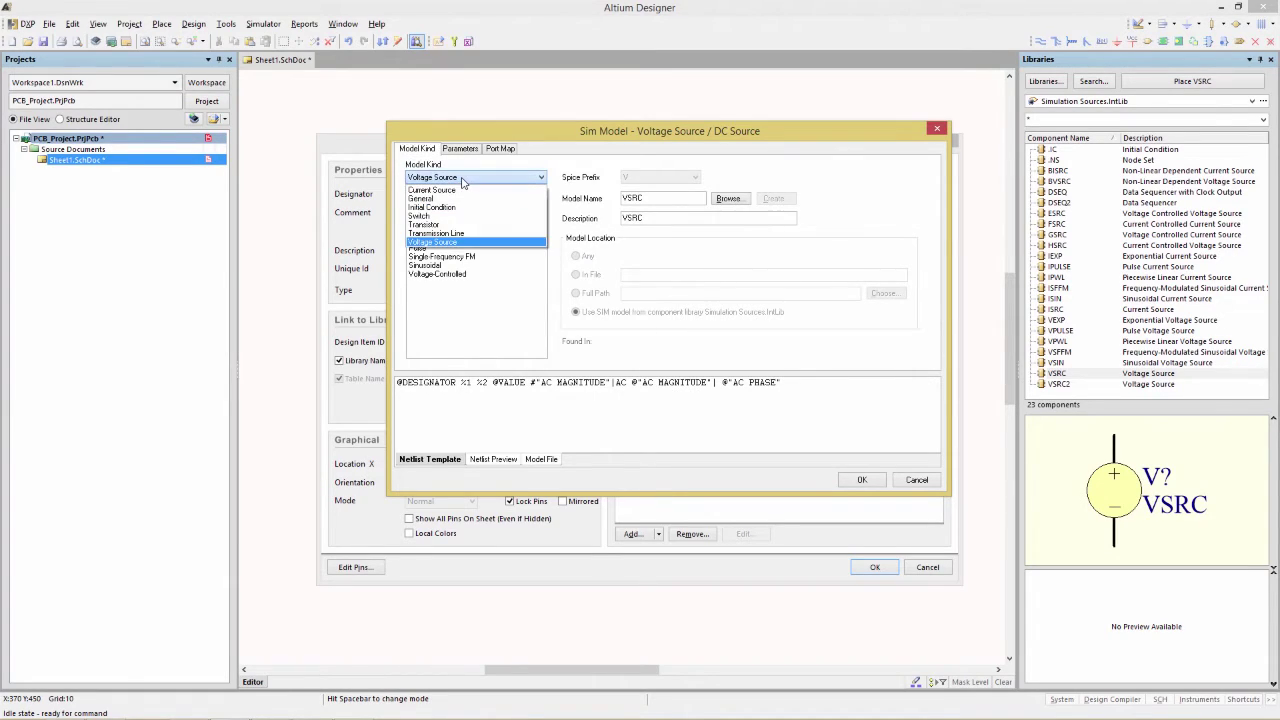
pyautogui.click(430, 198)
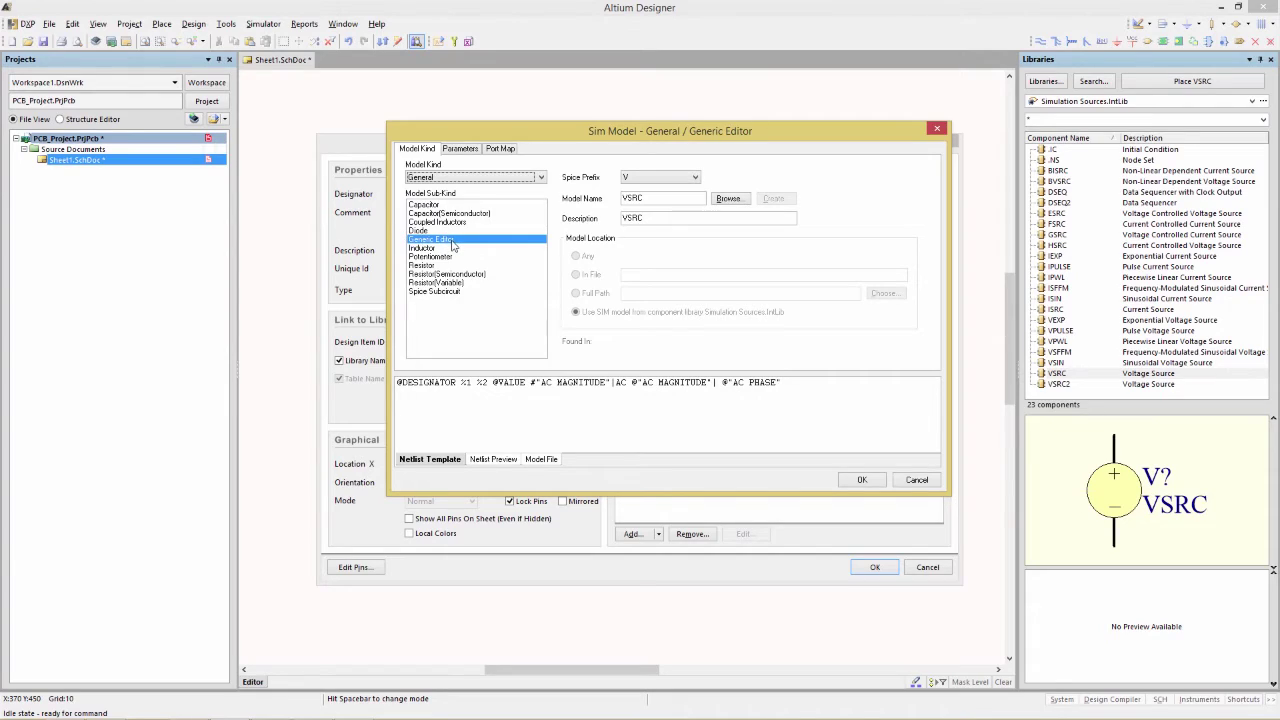
pyautogui.click(452, 240)
pyautogui.click(462, 149)
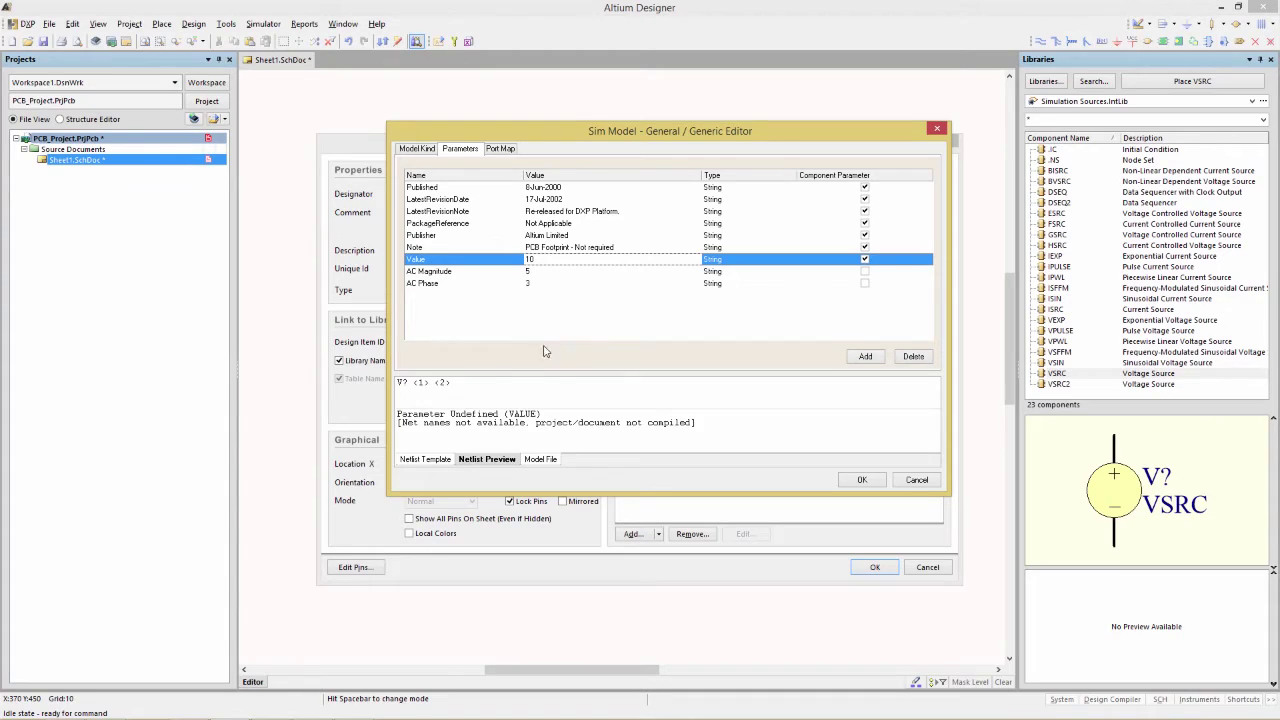
pyautogui.click(422, 461)
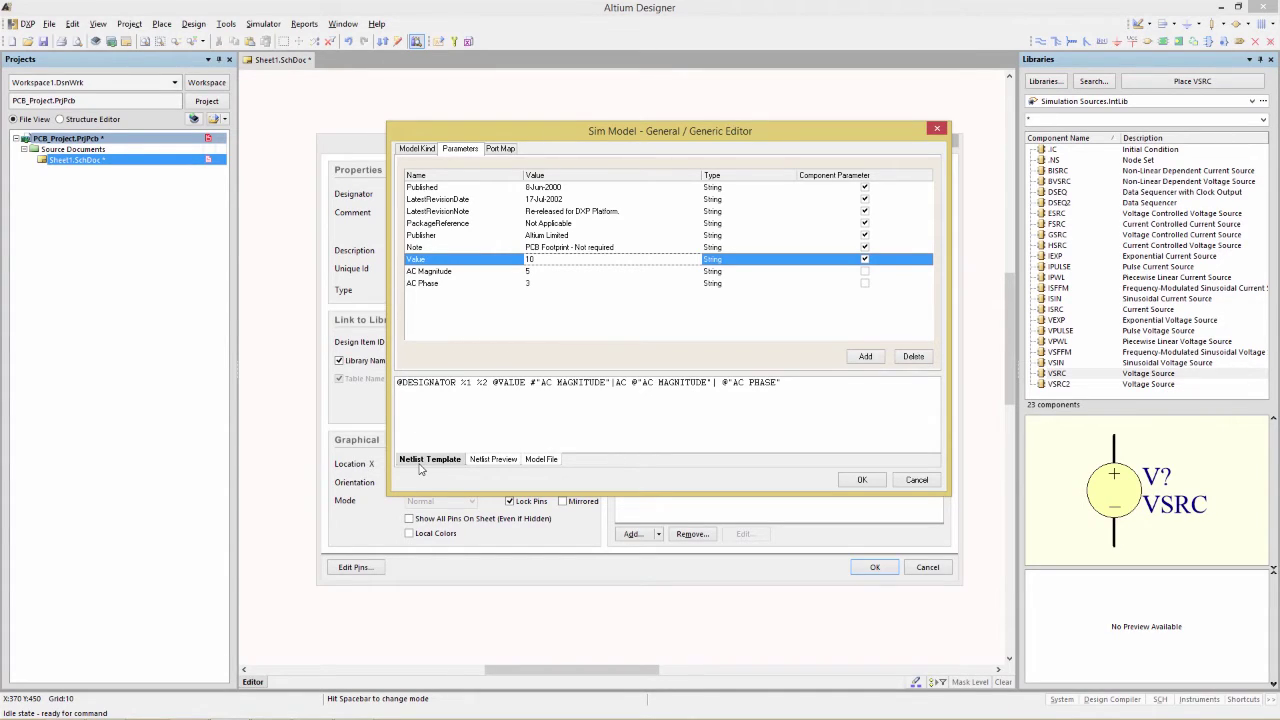
pyautogui.click(720, 385)
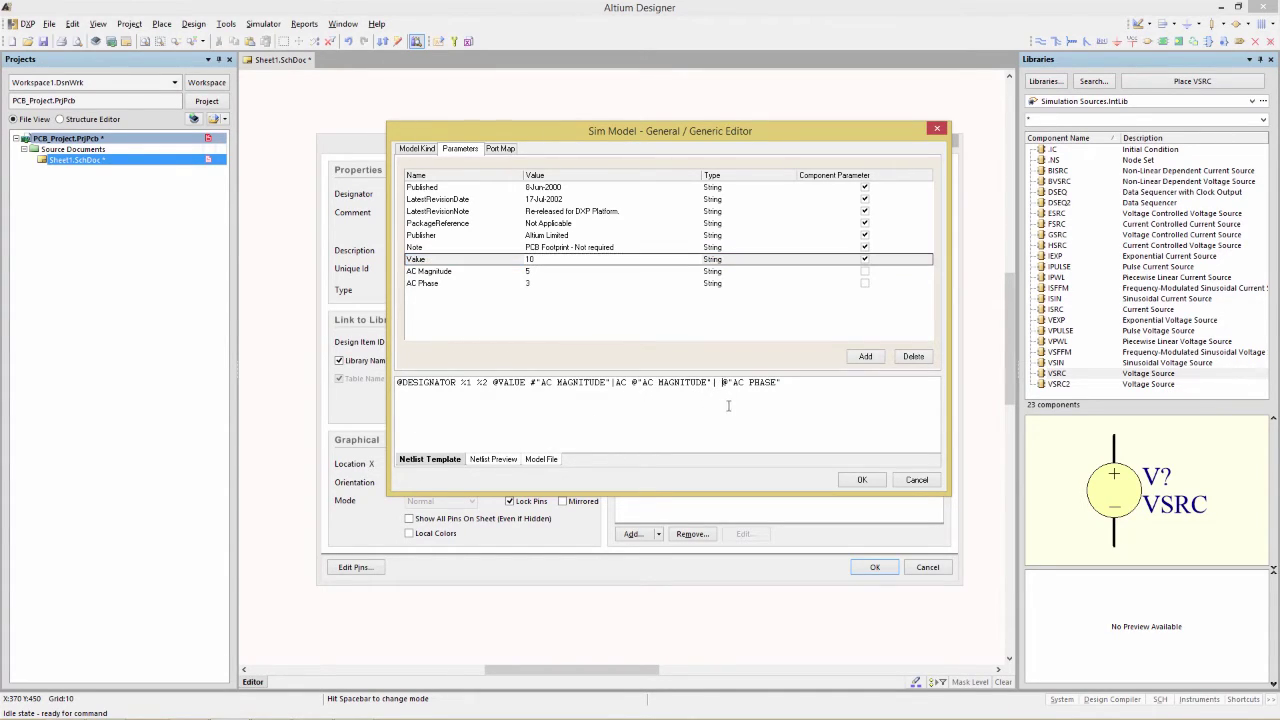
pyautogui.press('BackSpace')
pyautogui.click(493, 459)
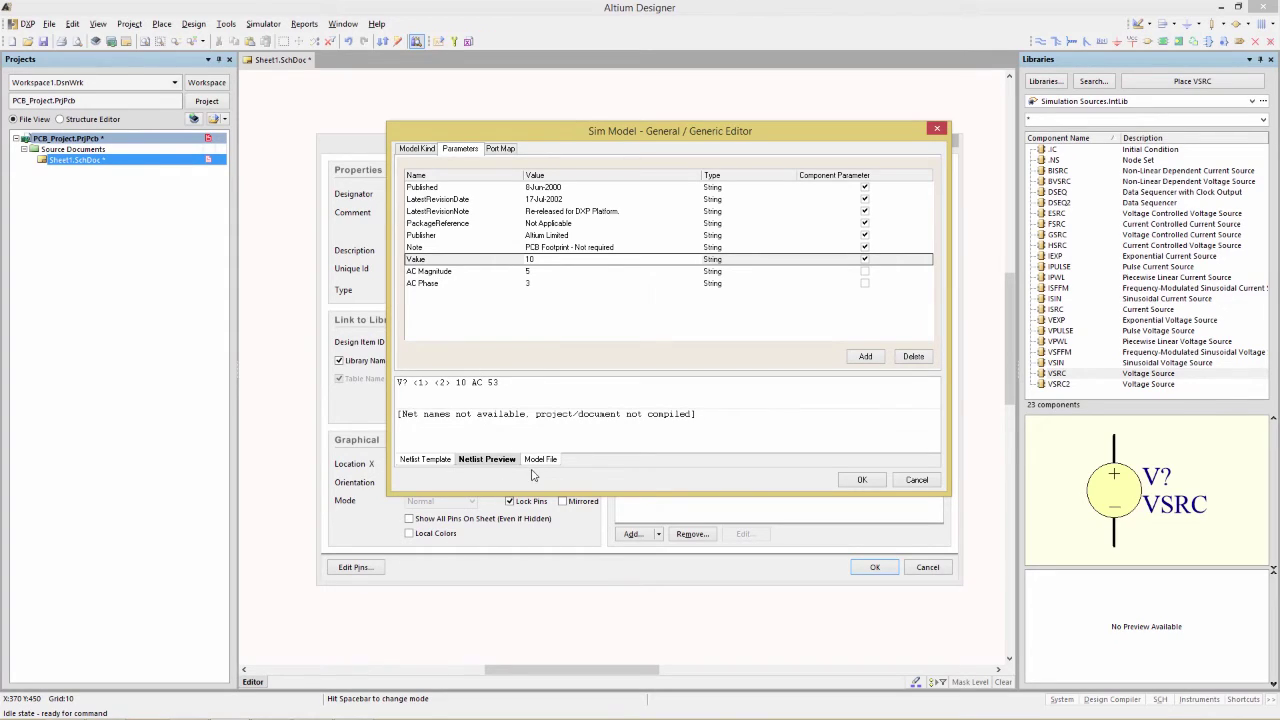
pyautogui.click(427, 462)
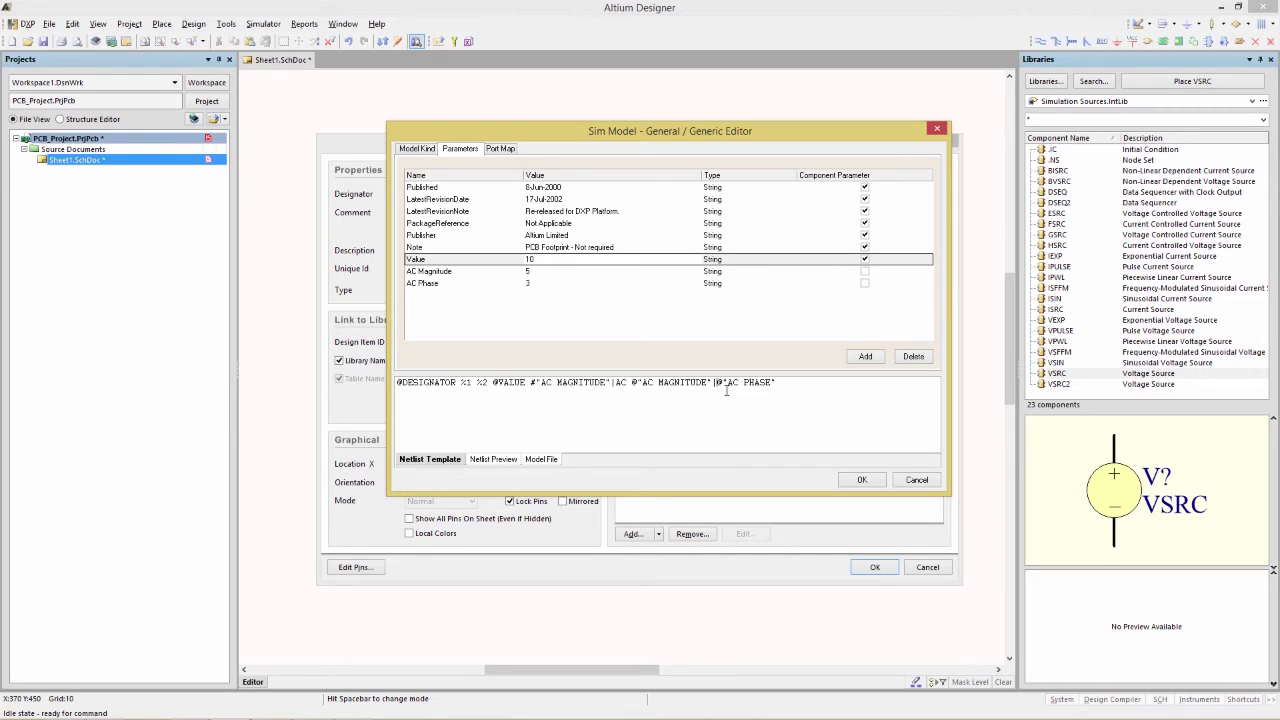
pyautogui.click(490, 461)
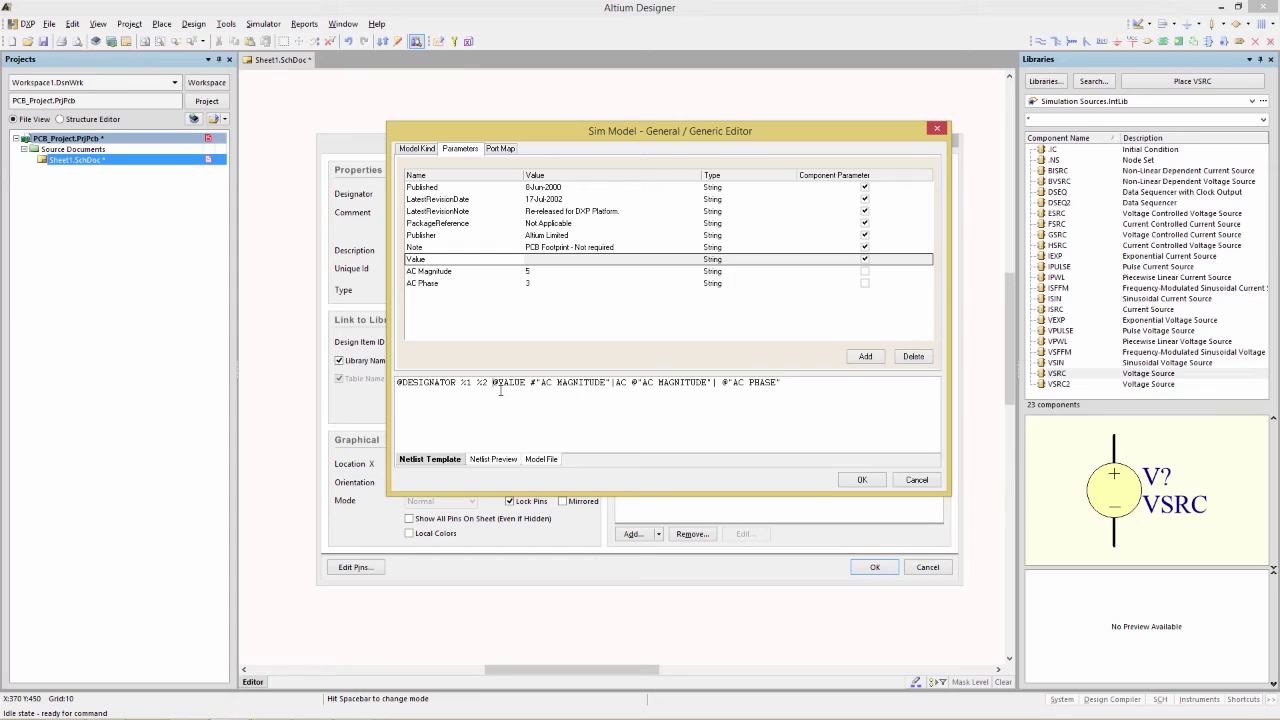
pyautogui.click(500, 391)
pyautogui.write('"')
pyautogui.write('VALUE')
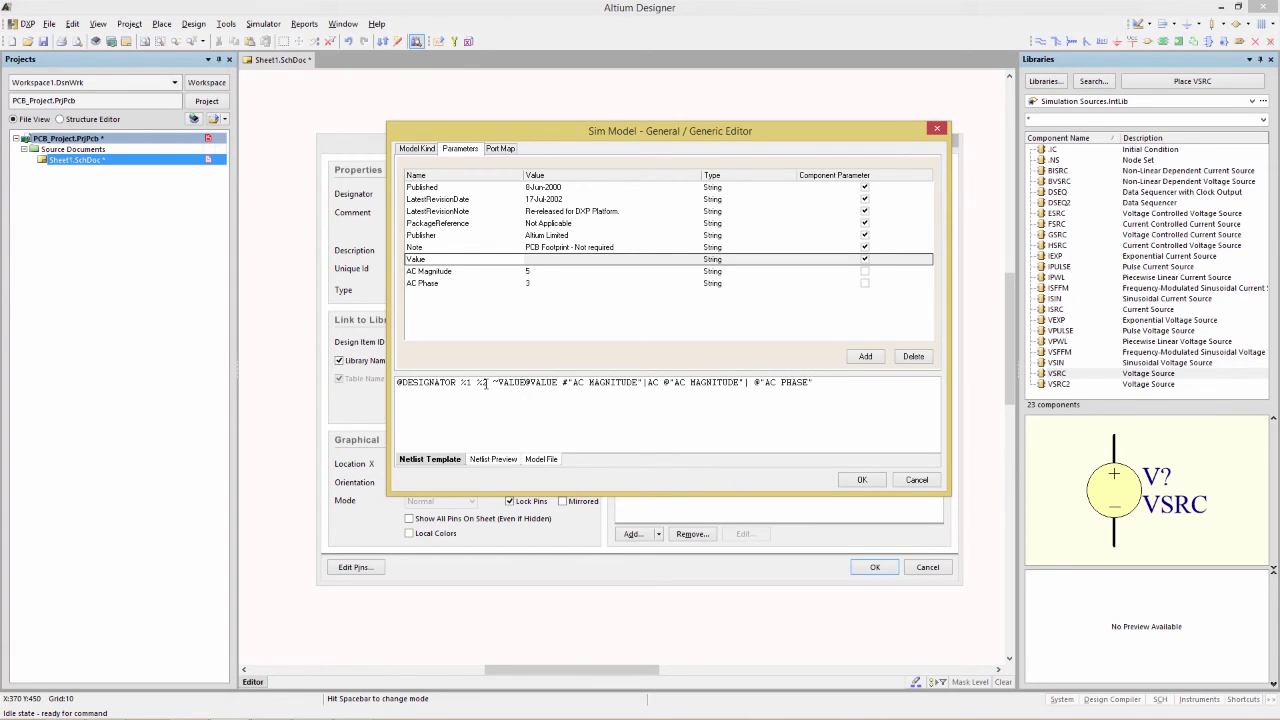
pyautogui.write('"|')
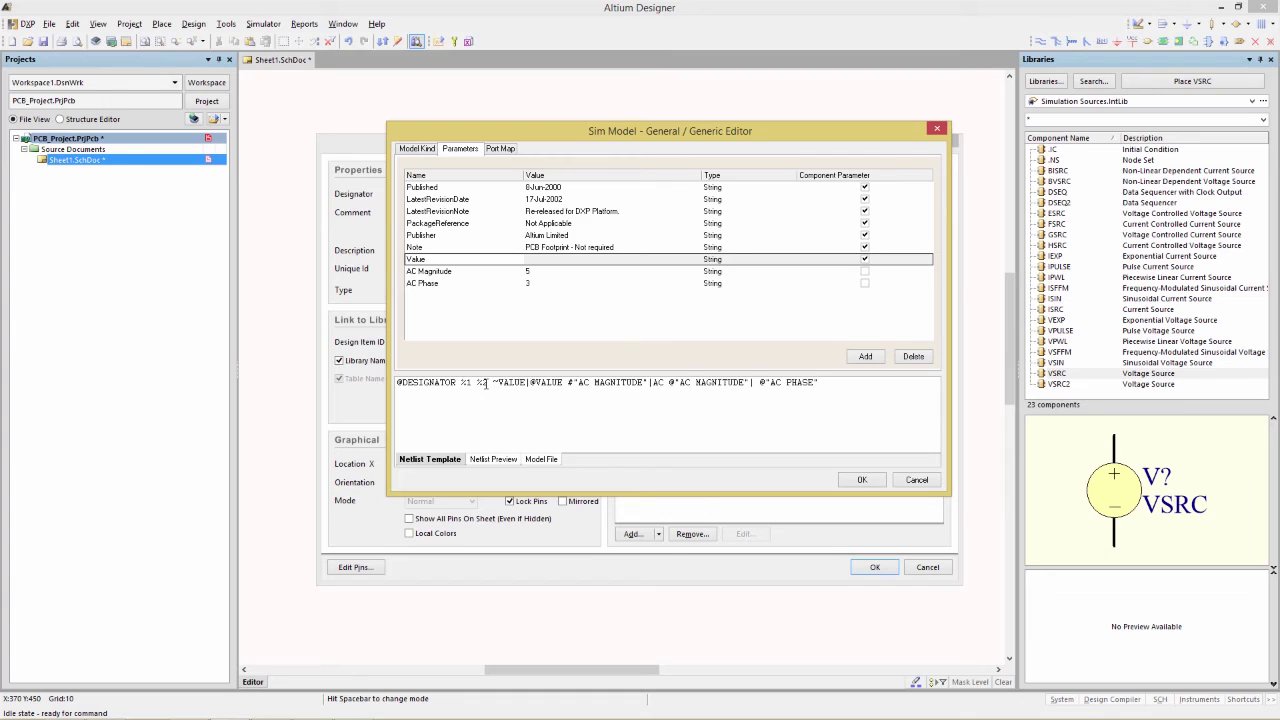
pyautogui.write('5V')
# Preview the 5V default, then set Value to 6V and verify the netlist shows 6V AC 5 3.
pyautogui.hotkey('ctrl', 'Tab')
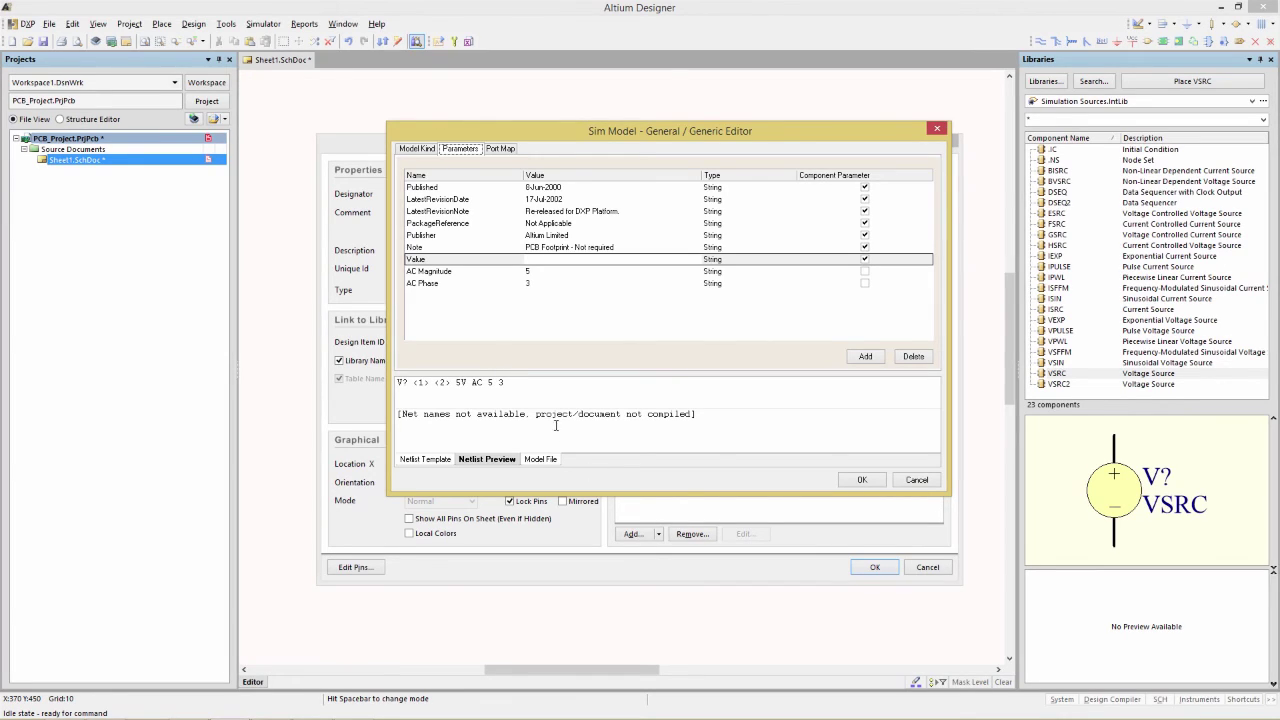
pyautogui.click(544, 258)
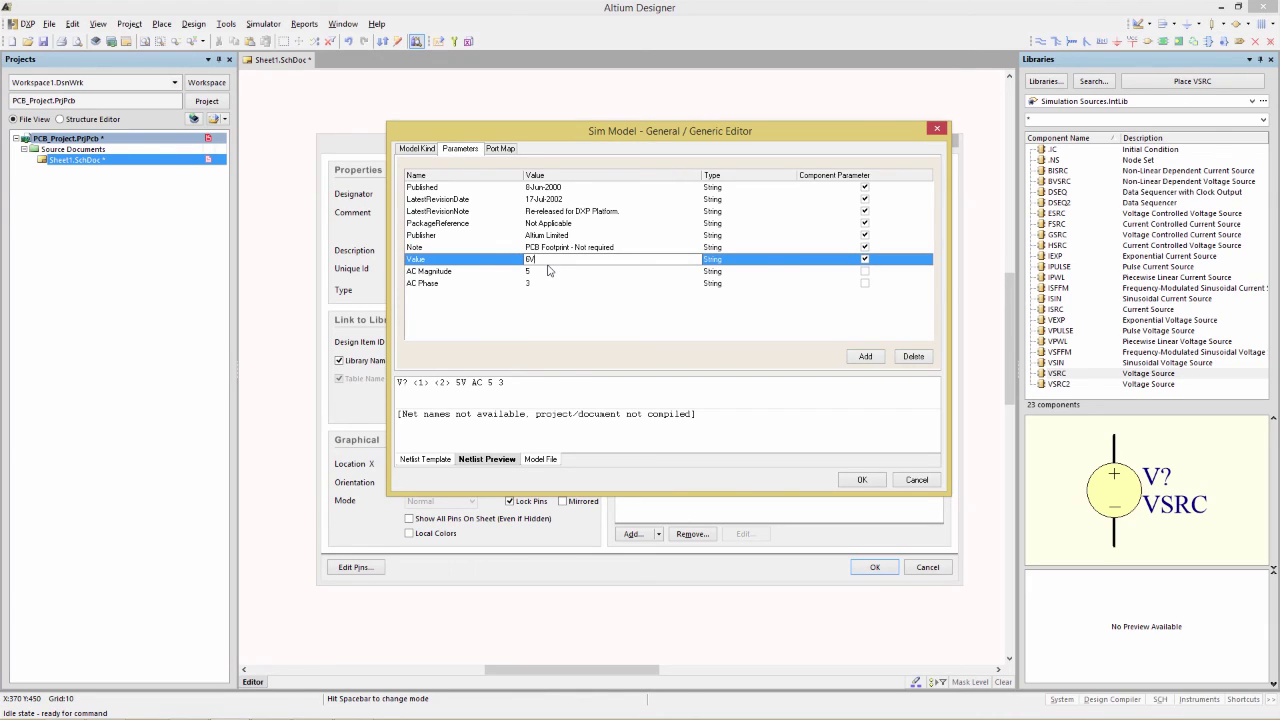
pyautogui.click(430, 460)
pyautogui.click(492, 459)
pyautogui.moveTo(468, 383); pyautogui.dragTo(456, 384)
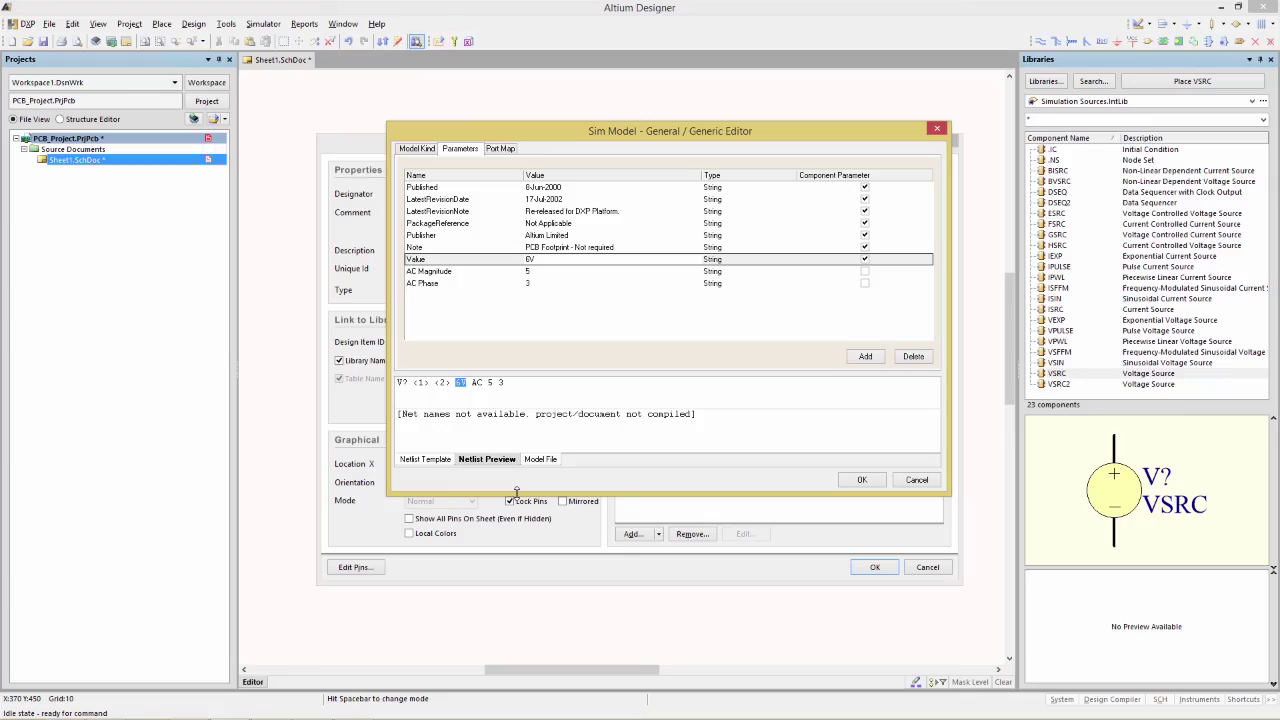